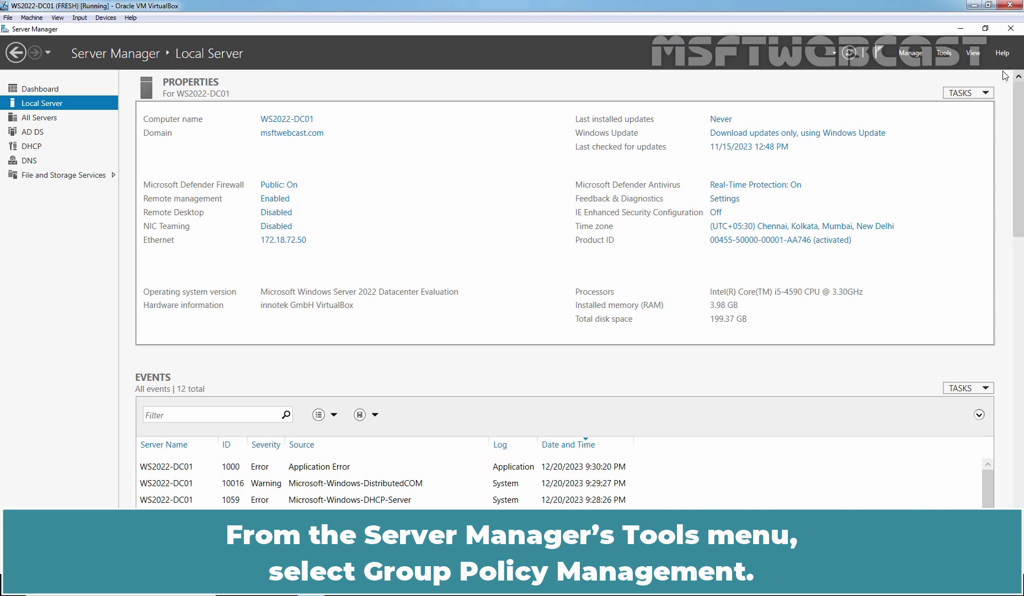
- Launch Group Policy Management and create the Starter GPOs folder under msftwebcast.com
click(943, 53)
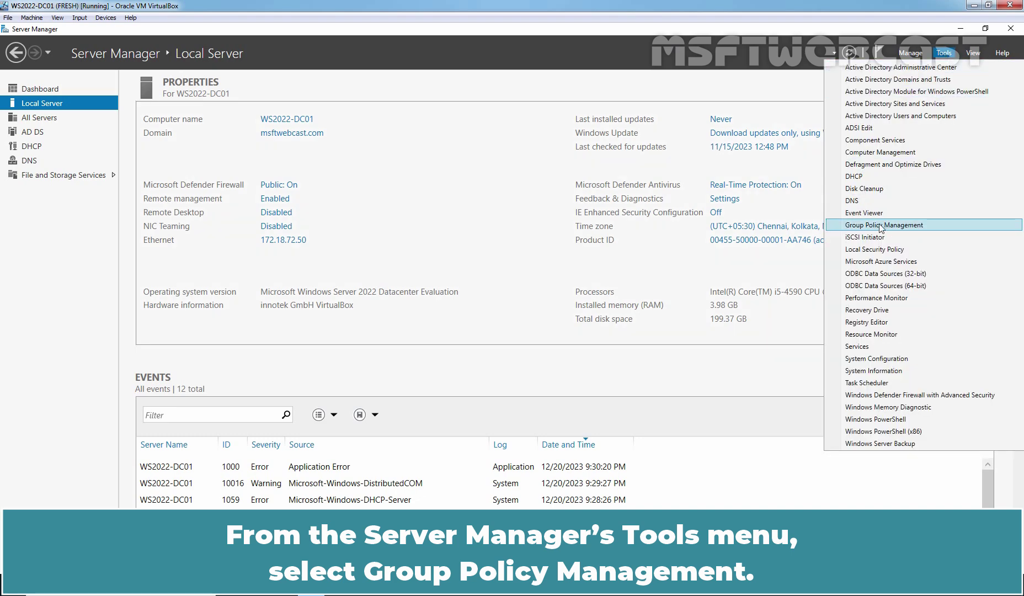
click(881, 225)
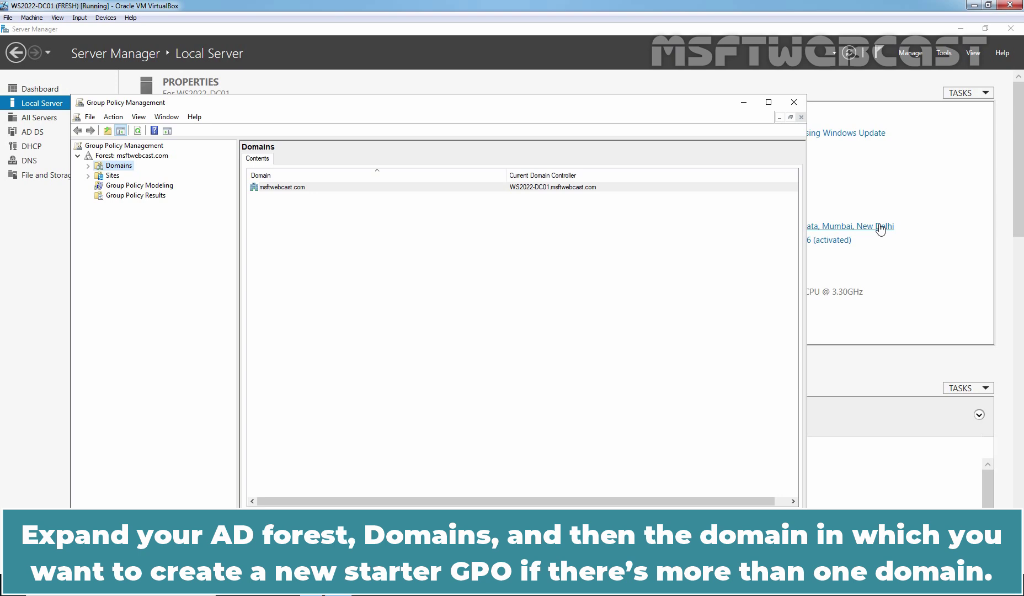
click(88, 166)
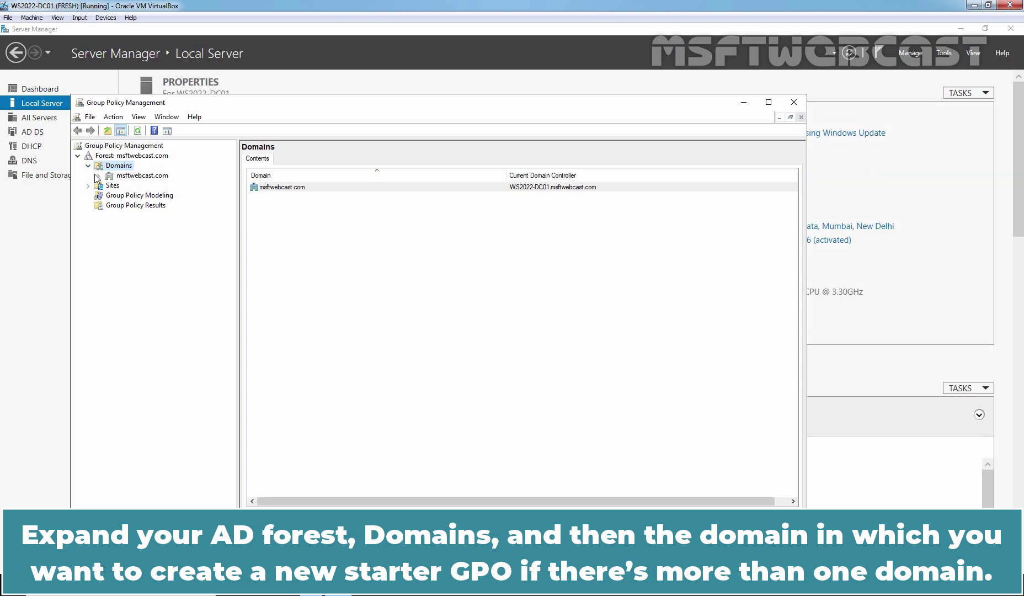
click(98, 176)
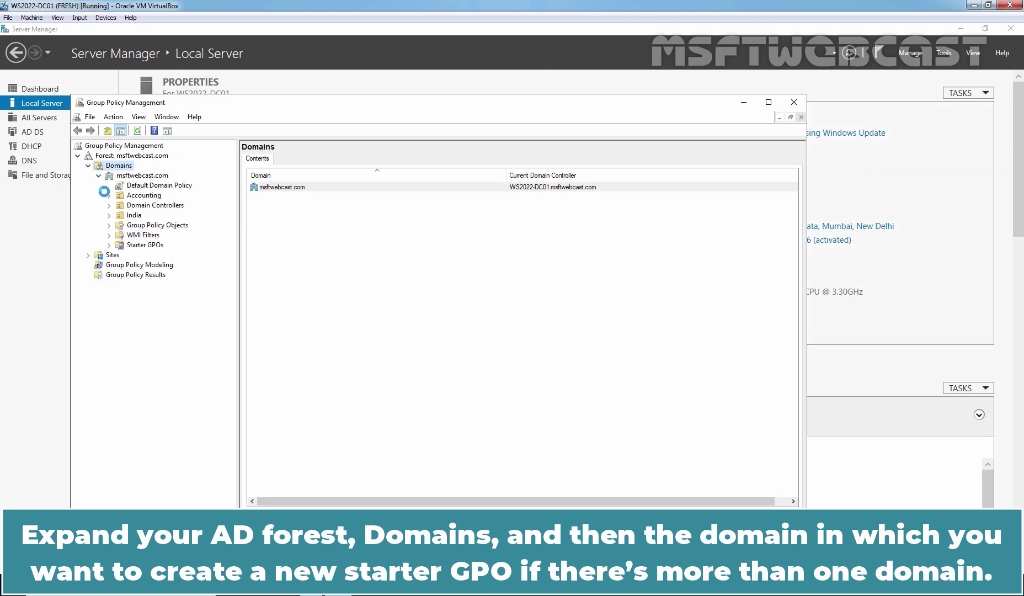
click(141, 247)
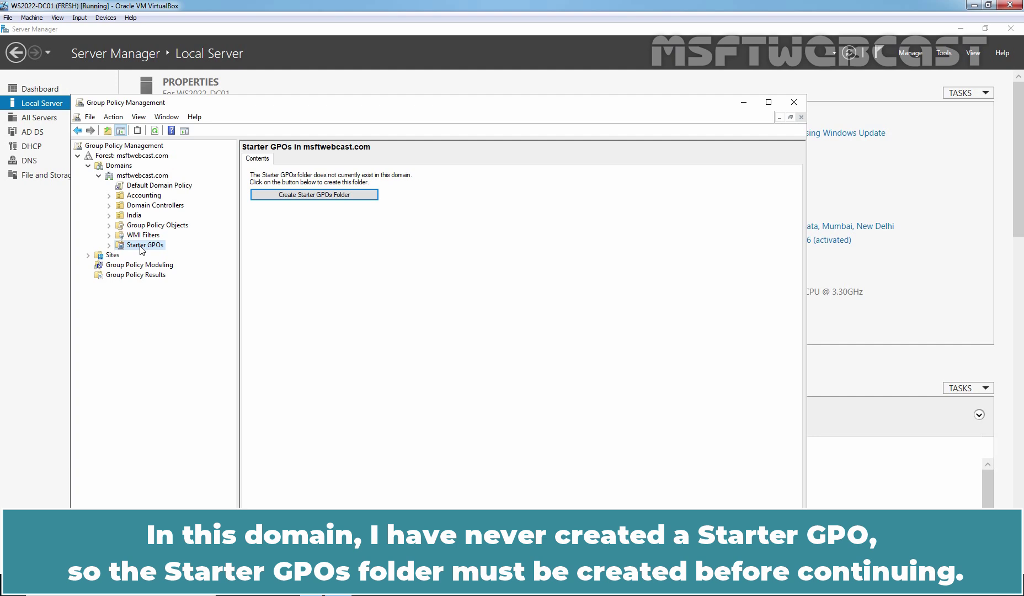
click(316, 198)
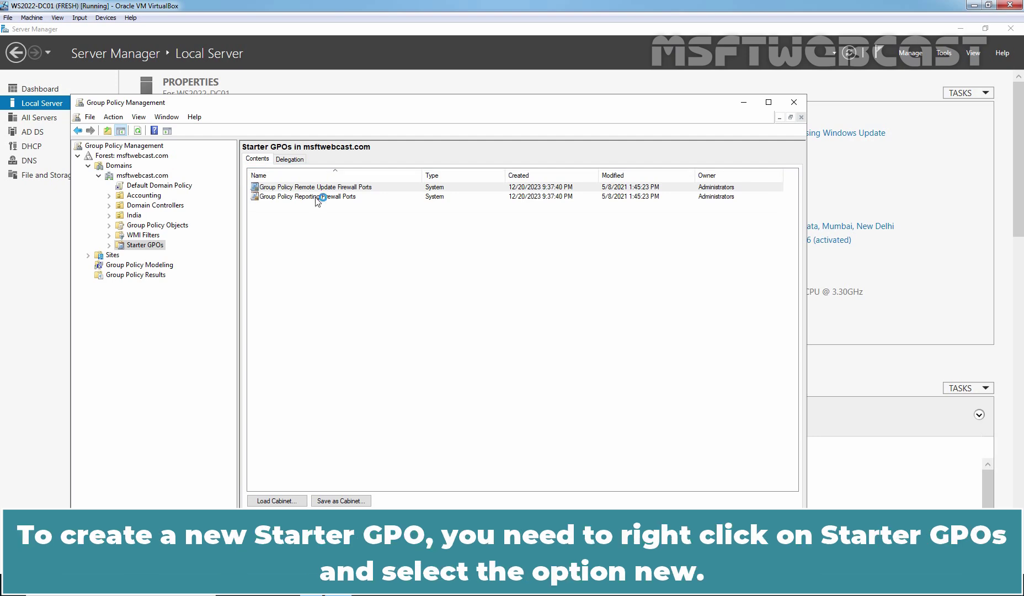
- Create starter GPO 'Test-StarterGPO1' with the comment 'This is a test starter GPO.'
right_click(139, 244)
click(181, 249)
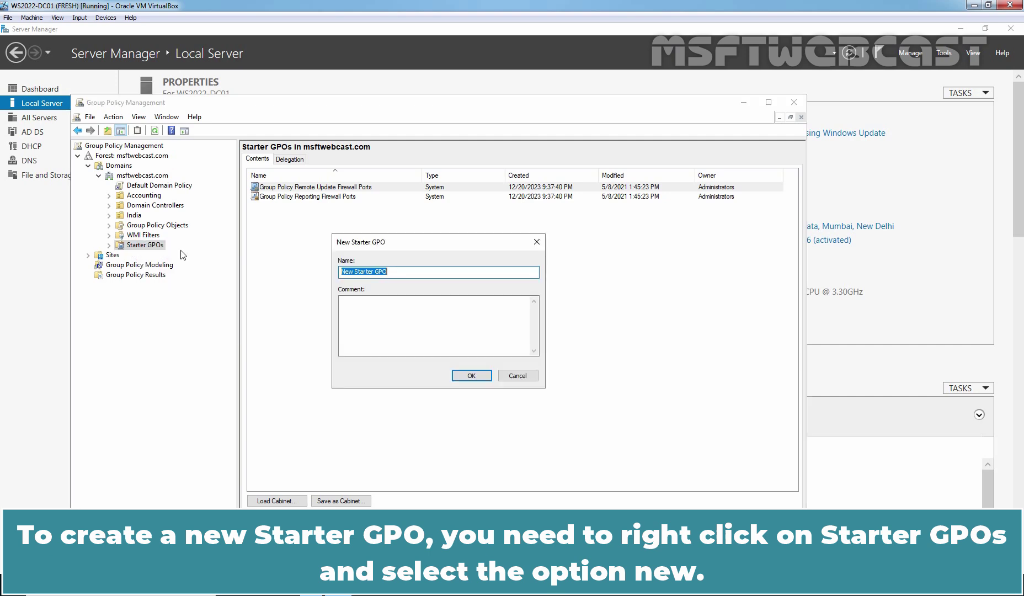
text(Test)
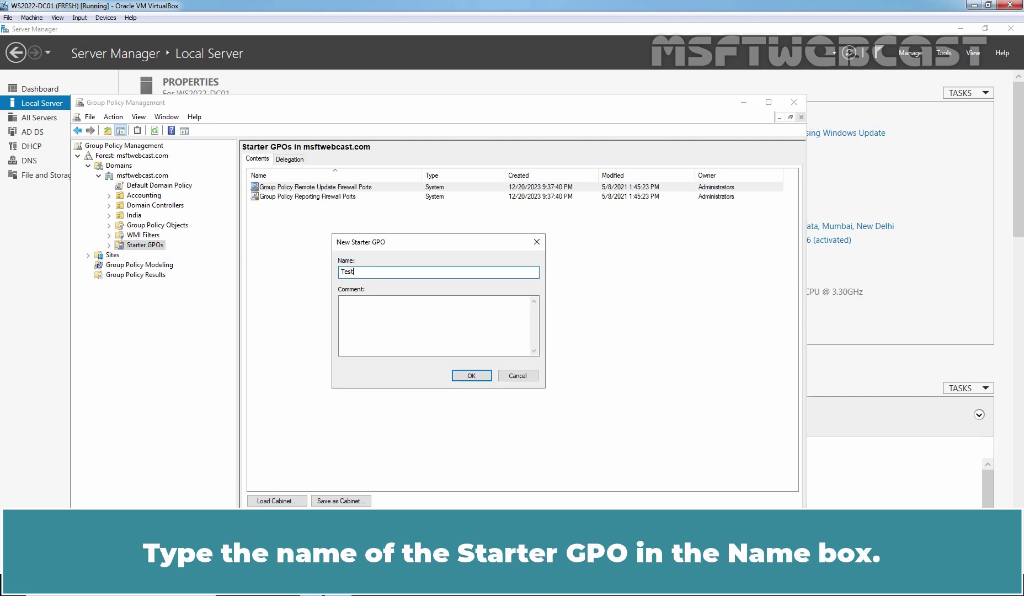
text(-StarterGPO1)
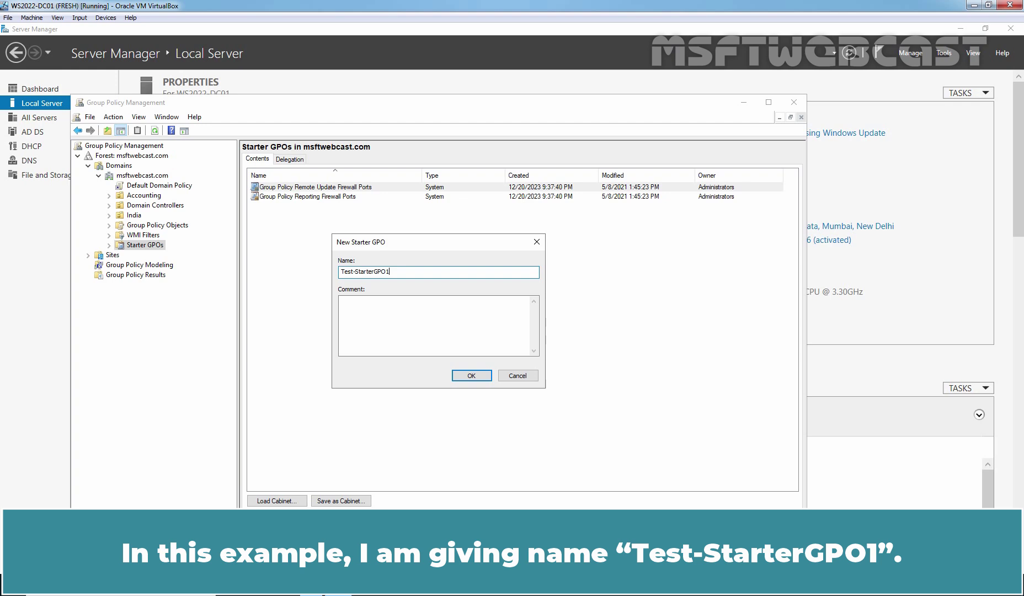
click(385, 319)
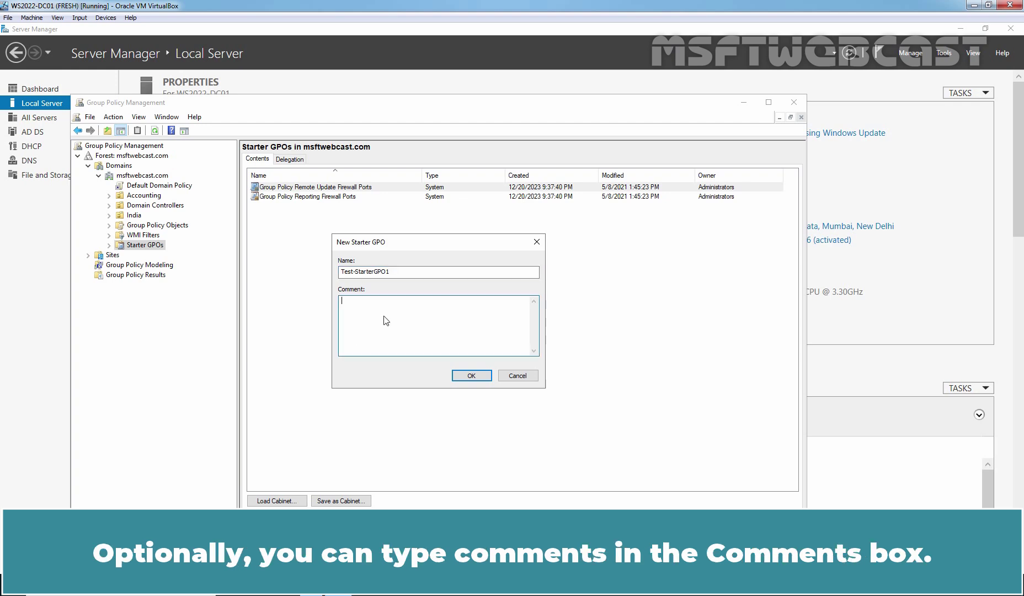
text(This is a test starter GPO.)
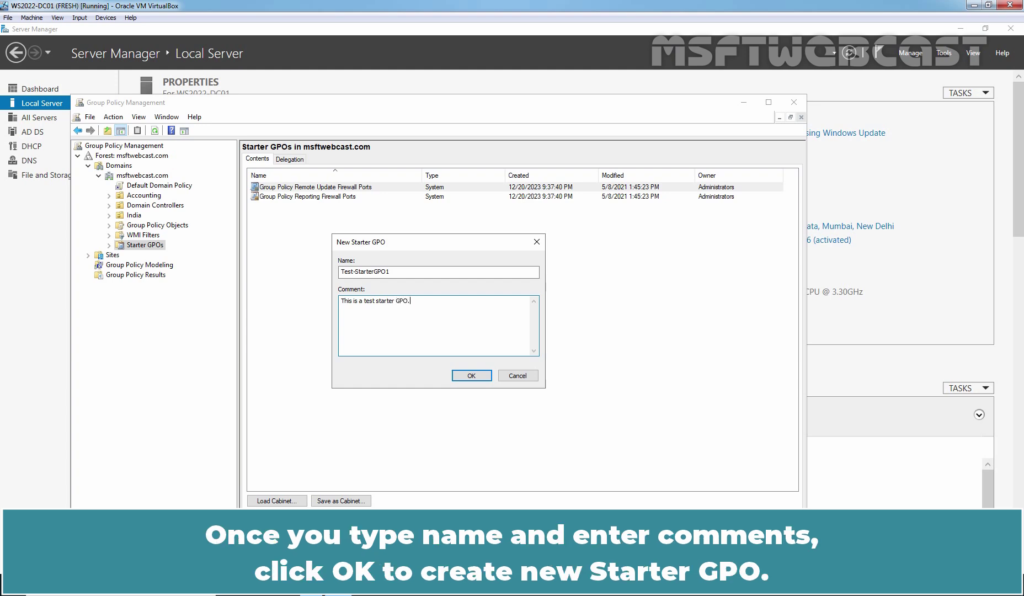
click(472, 375)
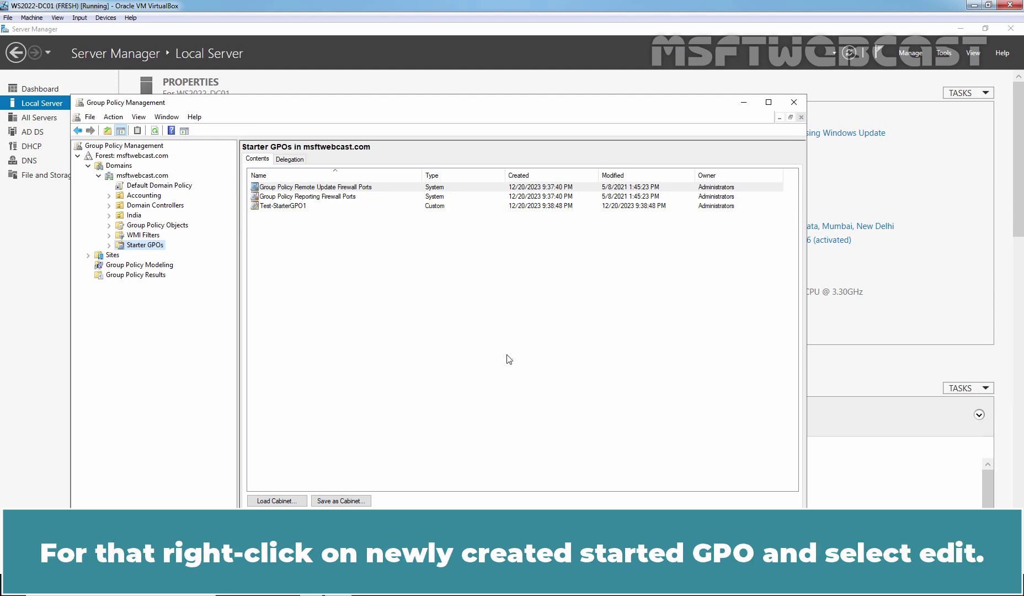
- Expand Starter GPOs and open Test-StarterGPO1 in the Starter GPO Editor
click(110, 245)
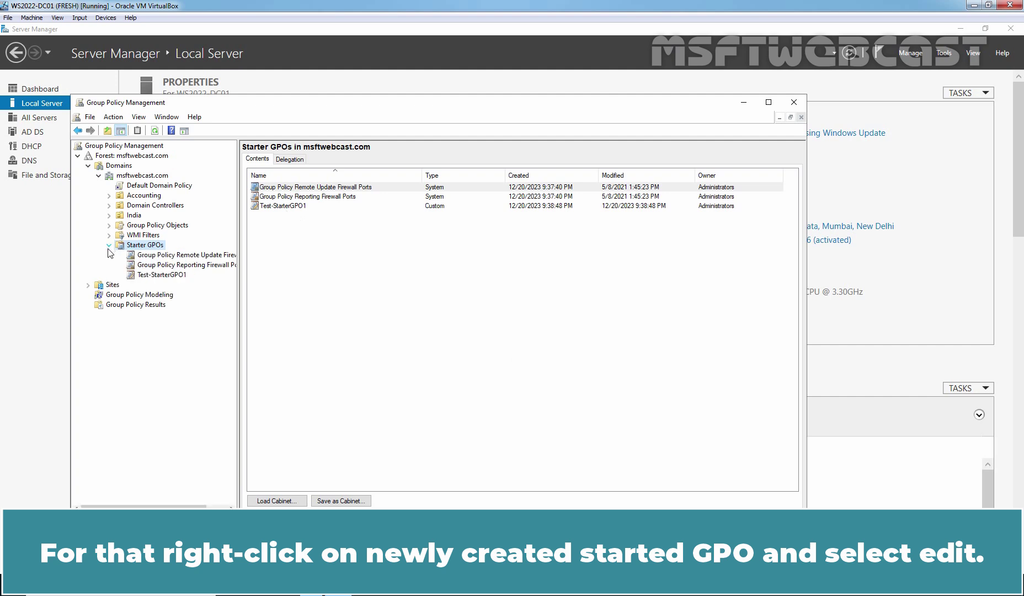
click(169, 275)
right_click(168, 275)
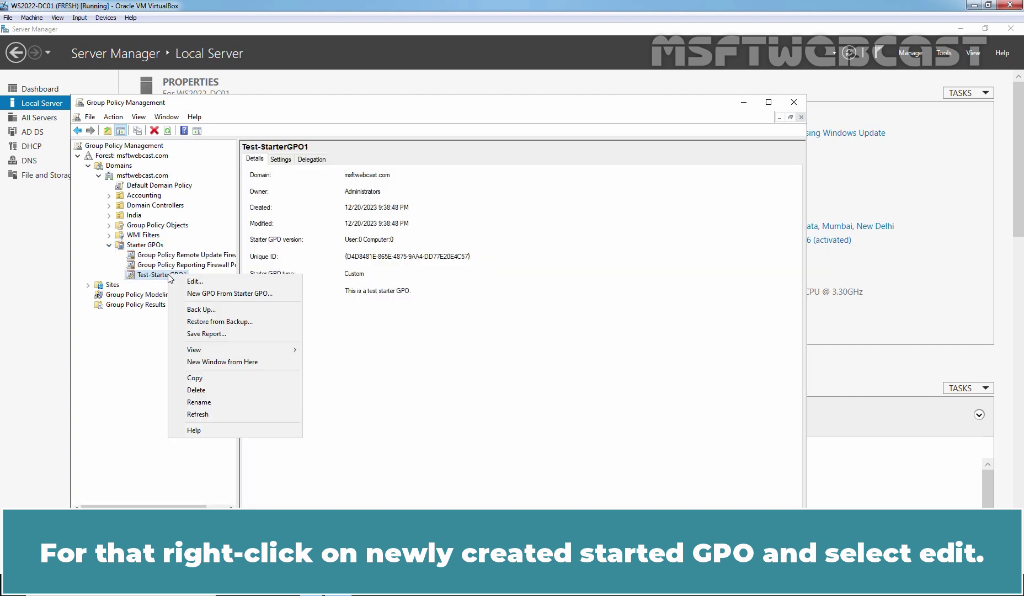
click(196, 286)
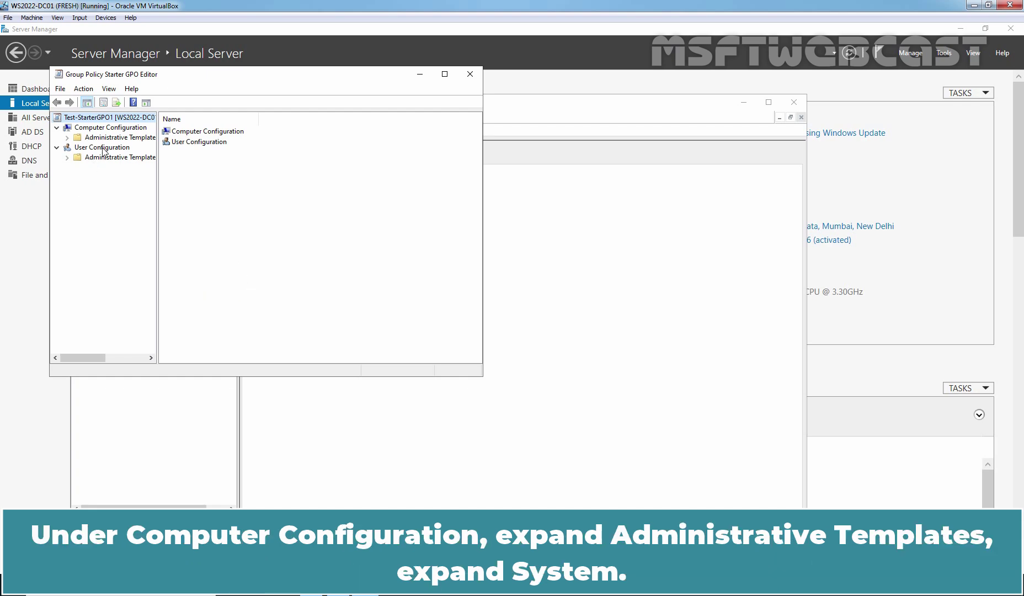
- Browse to Computer Configuration > Administrative Templates > System > Removable Storage Access and widen the panes
click(78, 137)
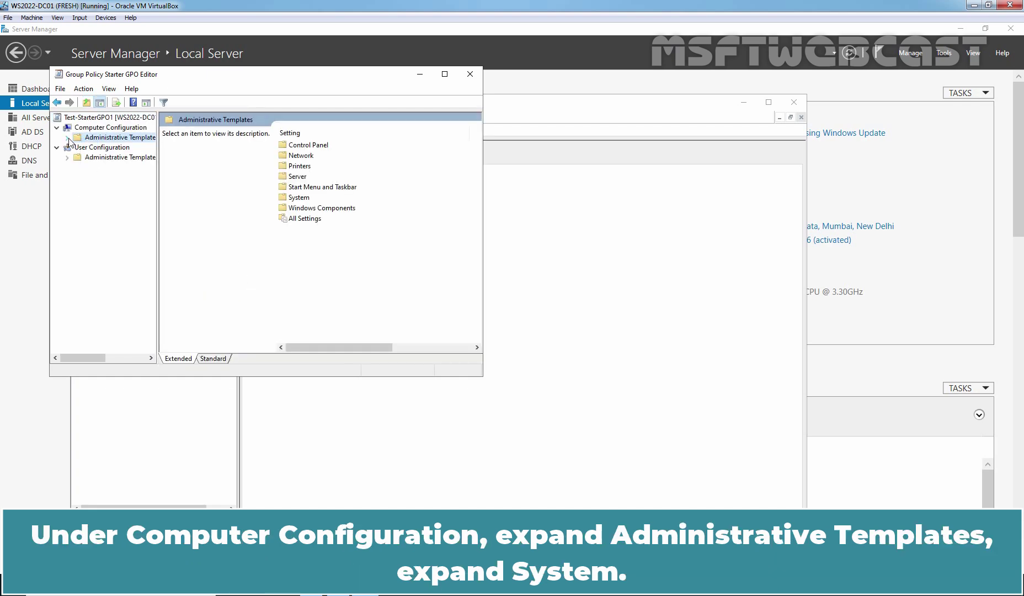
click(68, 138)
click(105, 197)
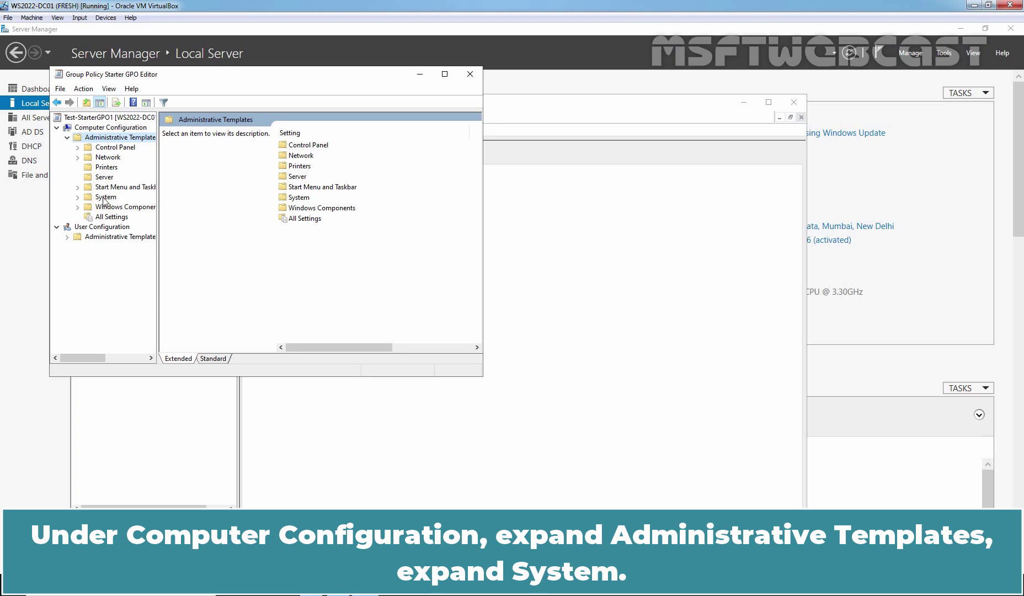
click(78, 197)
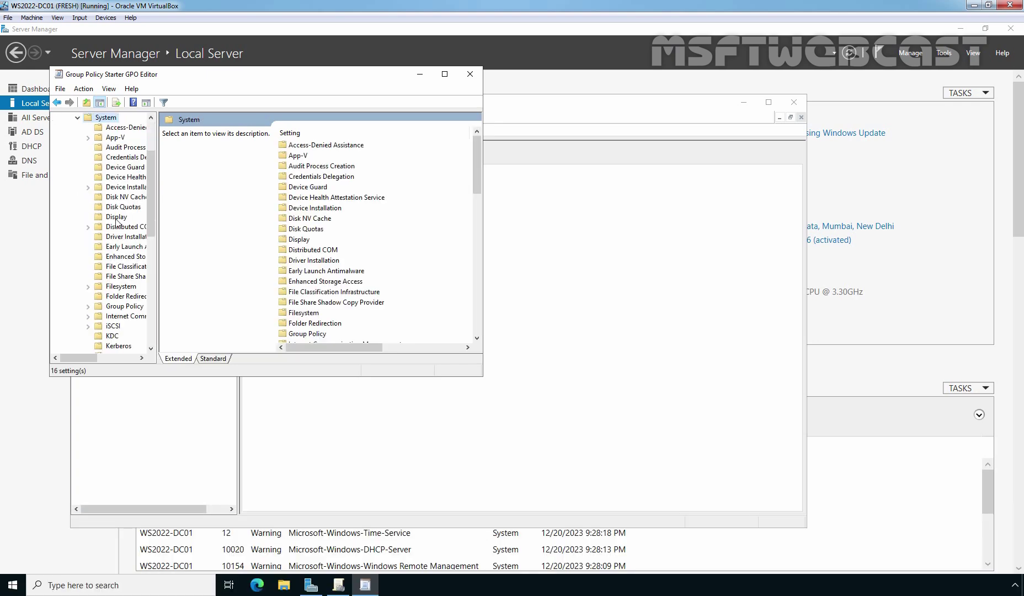
click(117, 226)
scroll(119, 229, down, 7)
click(119, 227)
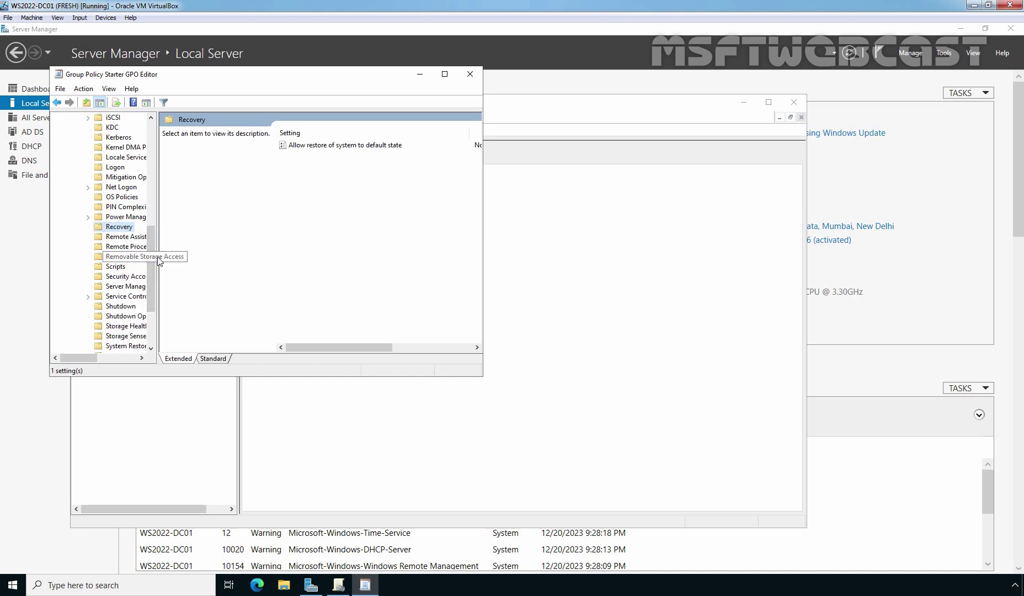
drag(158, 263, 244, 263)
click(145, 256)
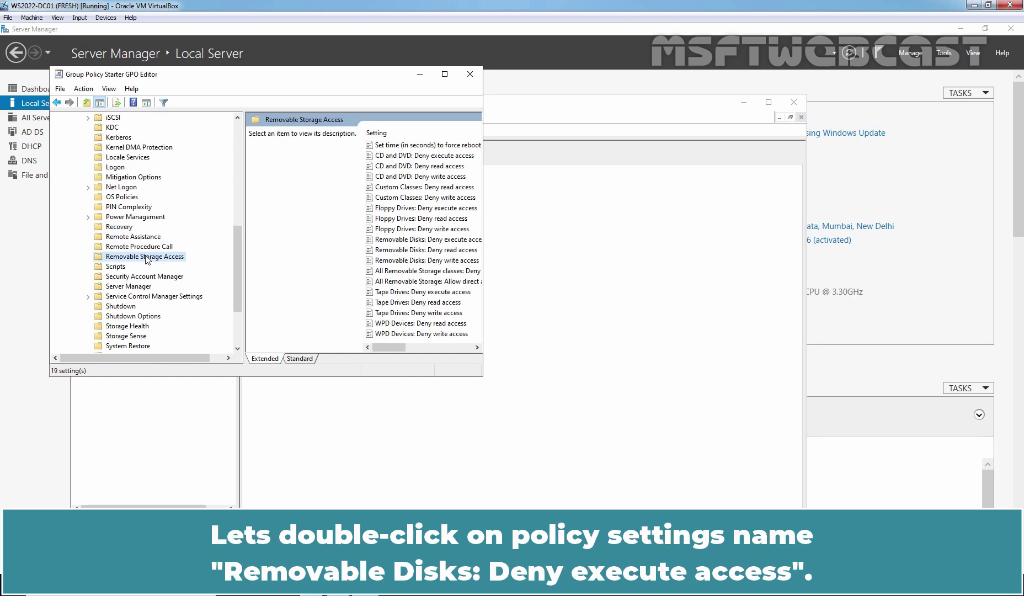
drag(483, 224, 677, 235)
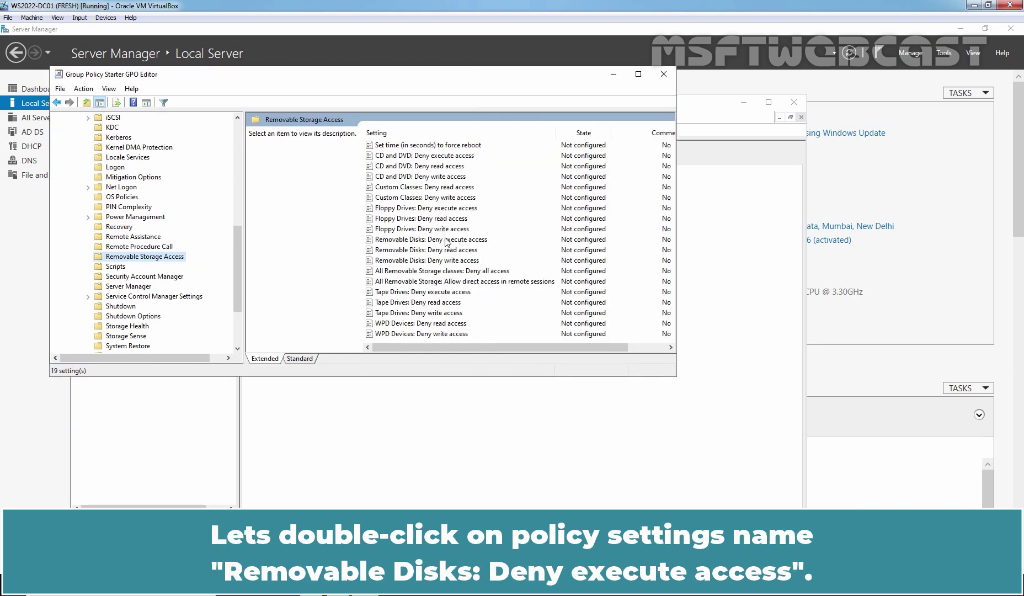
- Enable Removable Disks deny execute, read and write access, then close the editor
double_click(446, 239)
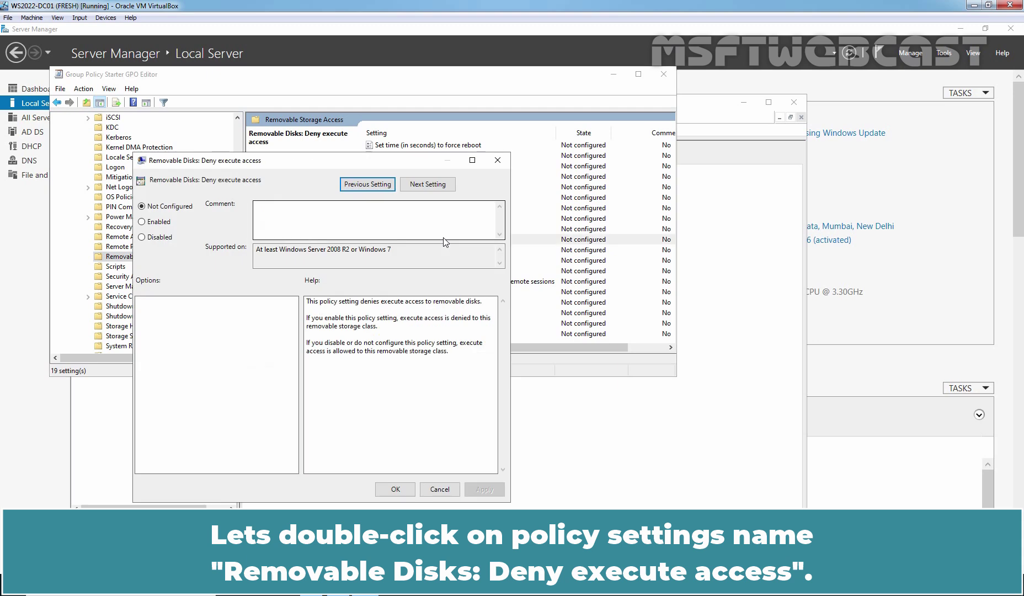
click(158, 222)
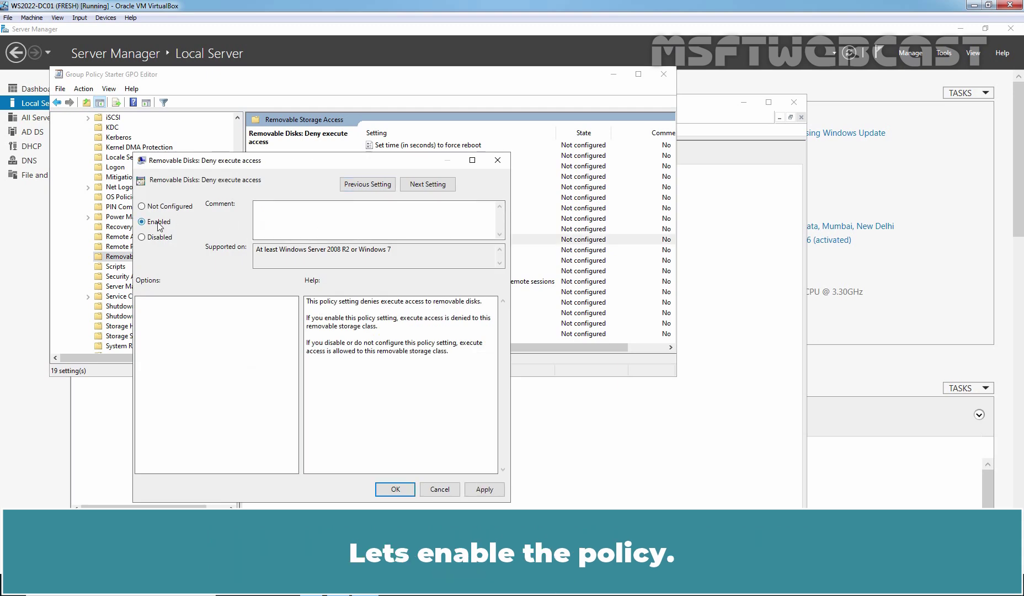
click(484, 489)
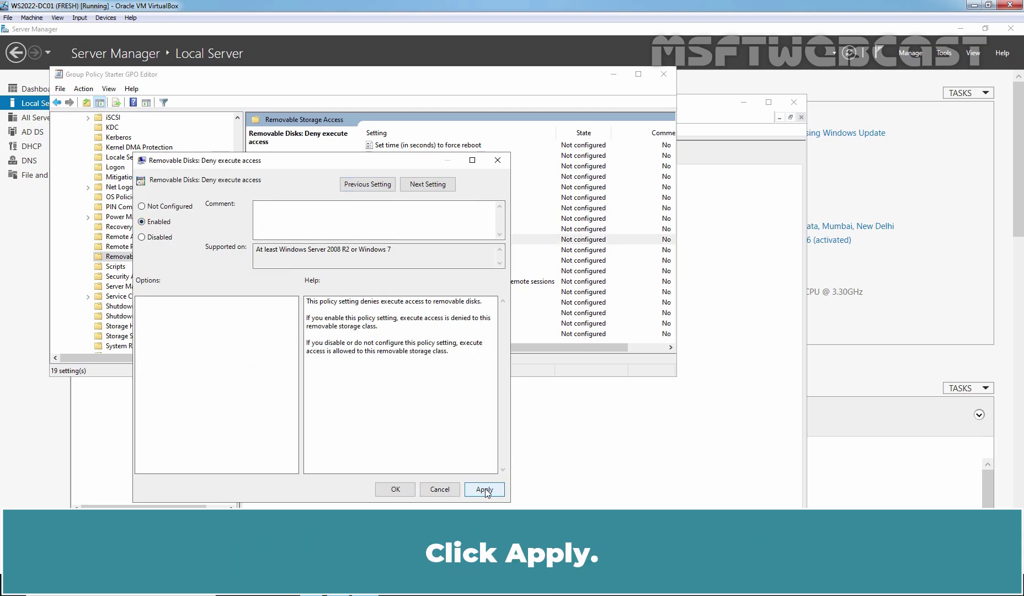
click(426, 187)
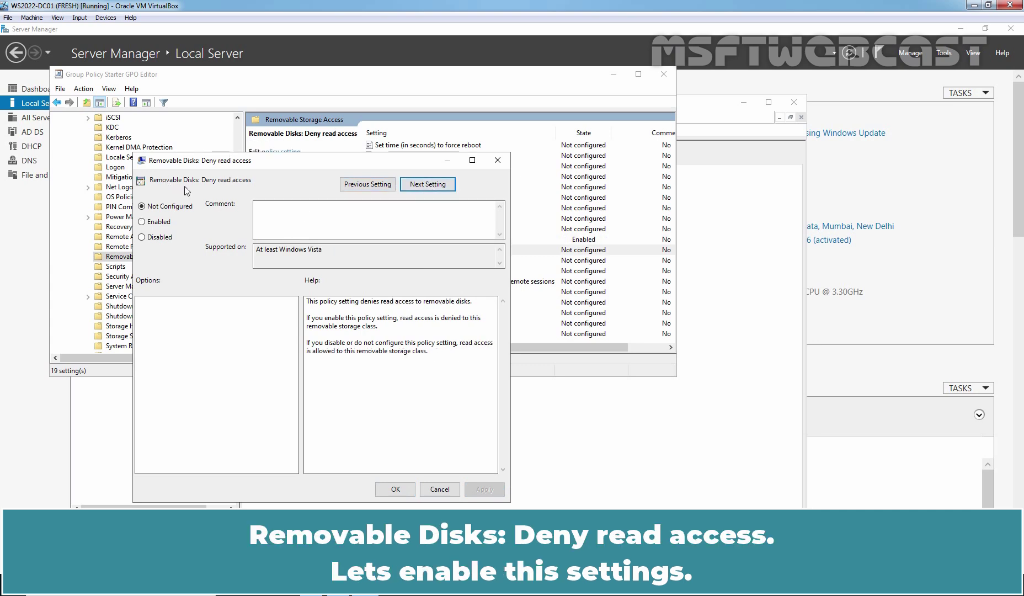
click(142, 225)
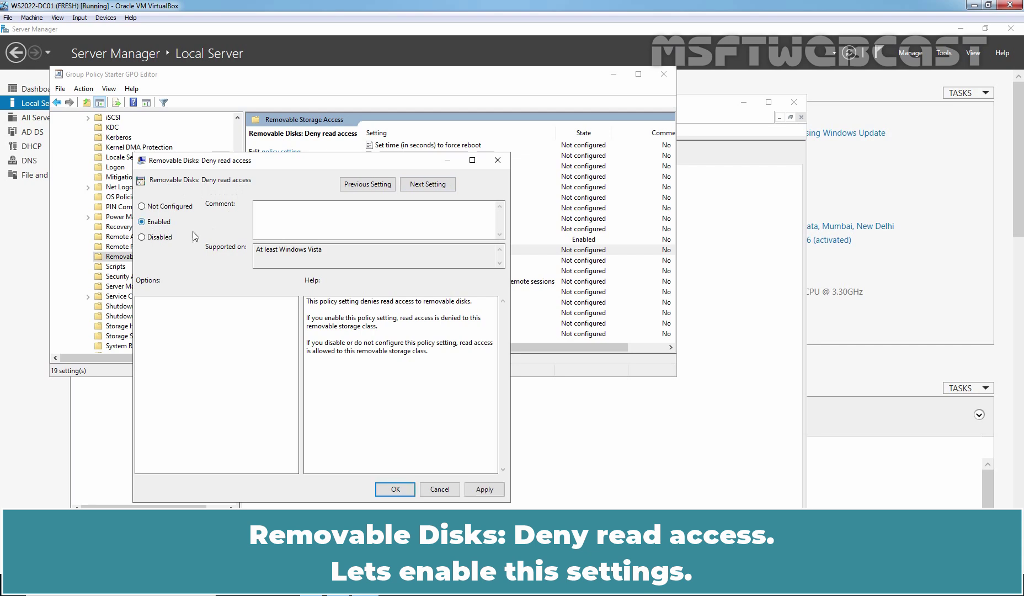
click(482, 488)
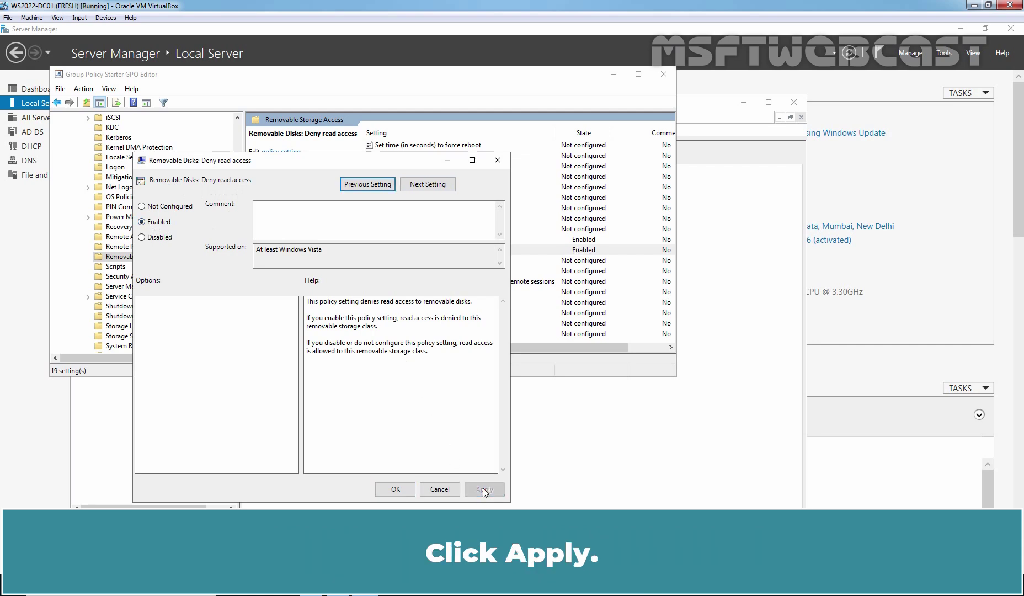
click(427, 185)
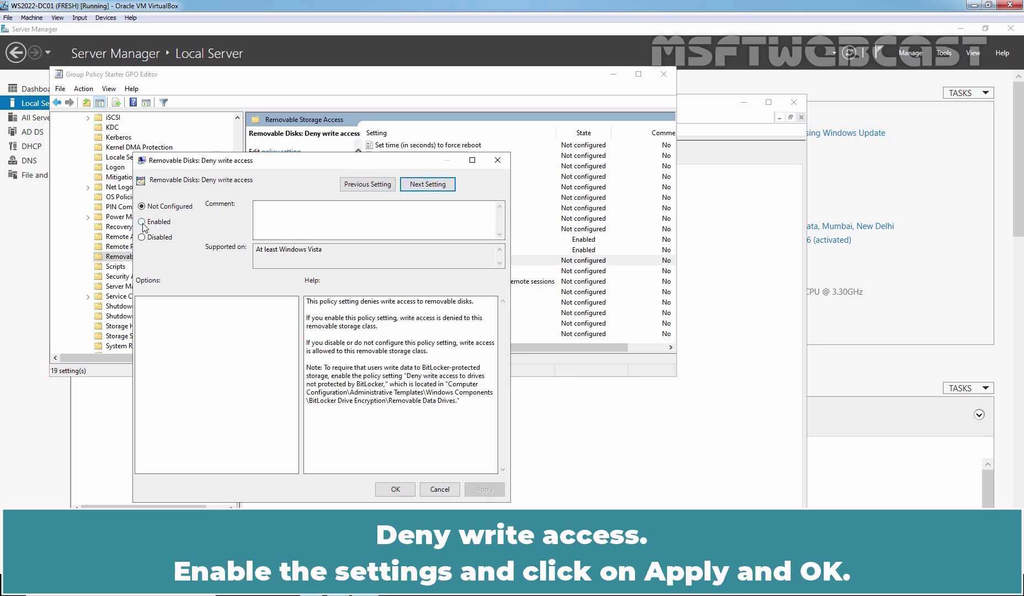
click(143, 223)
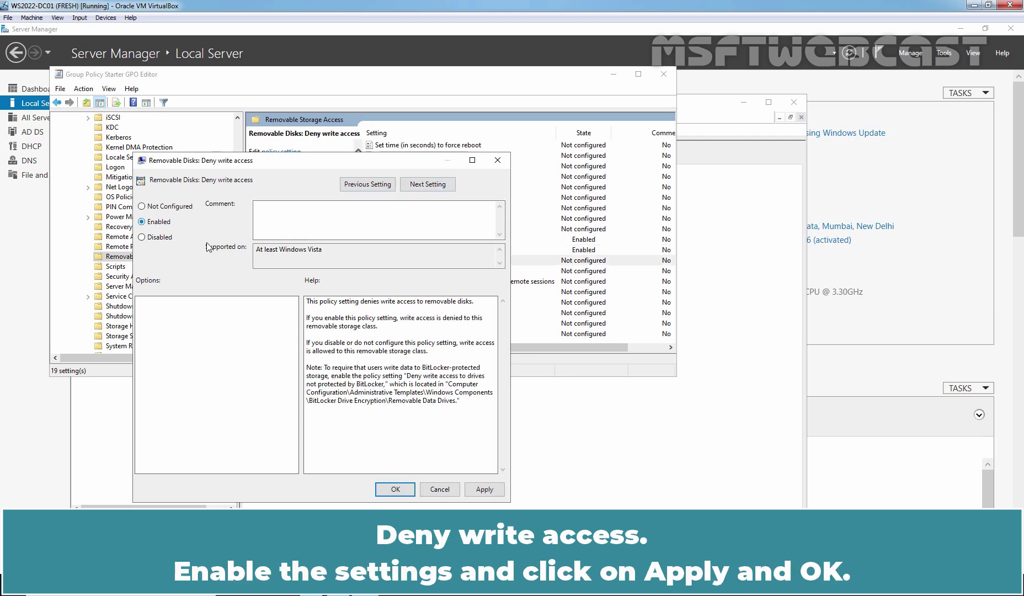
click(478, 491)
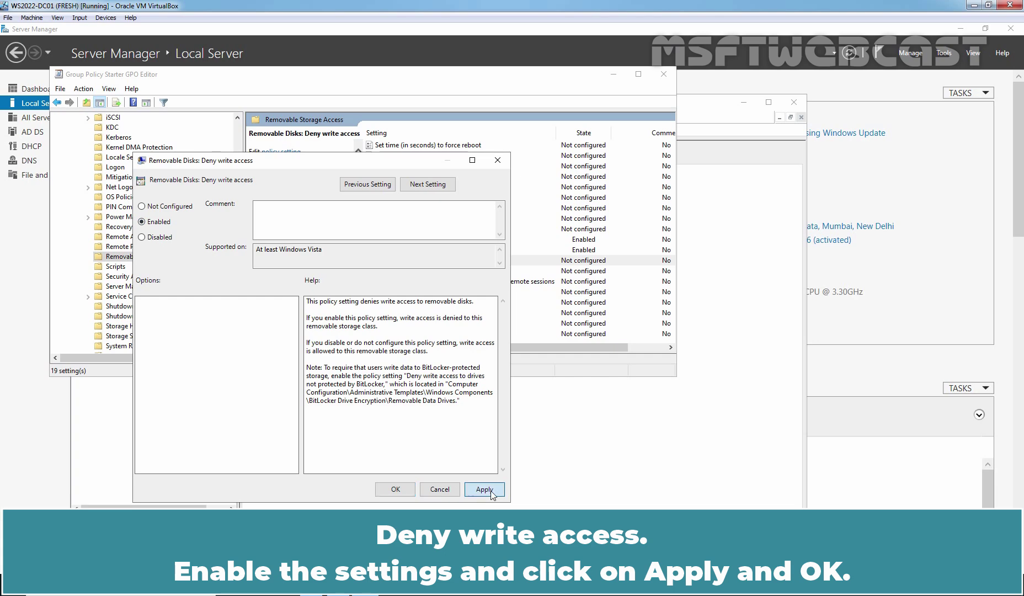
click(395, 490)
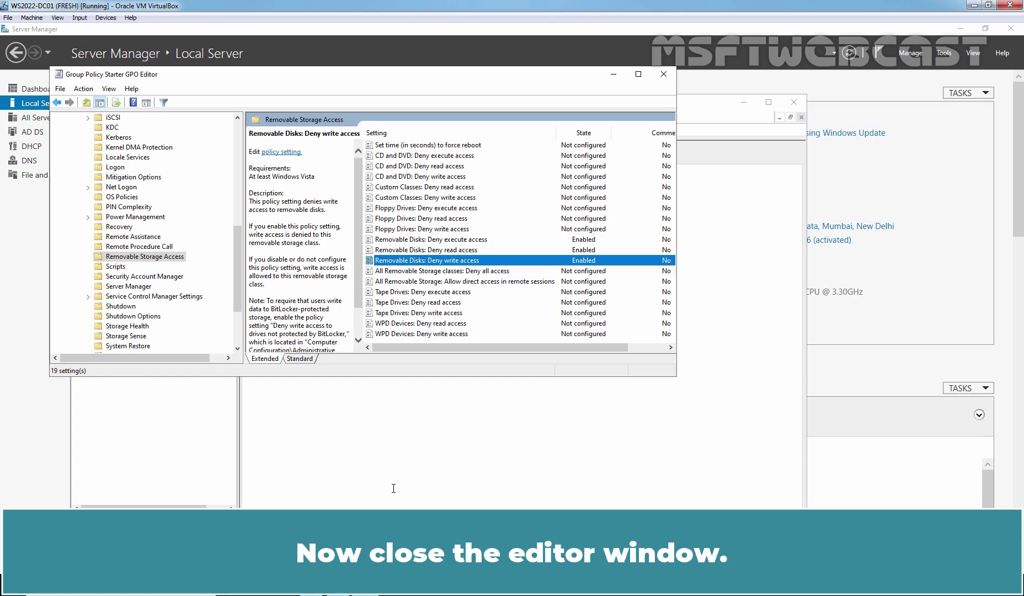
click(664, 73)
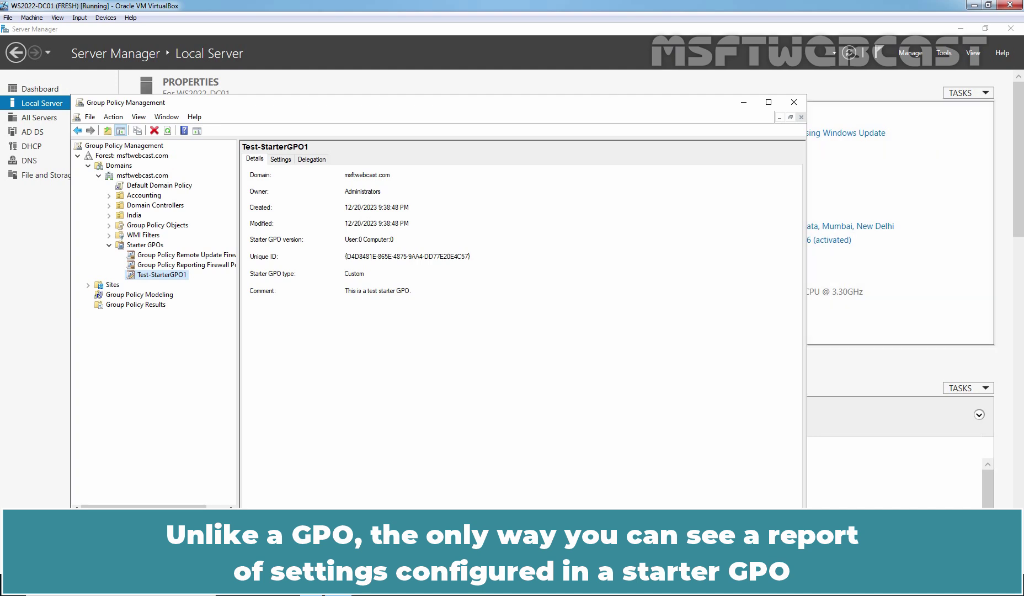
- Save Test-StarterGPO1's settings report as an HTML file in Documents
right_click(184, 275)
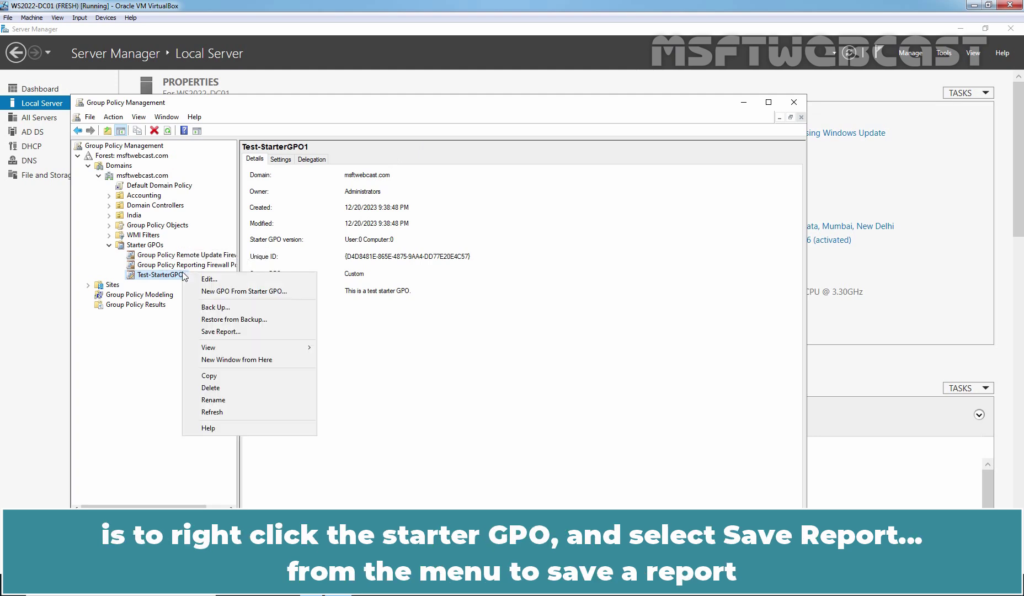
click(232, 332)
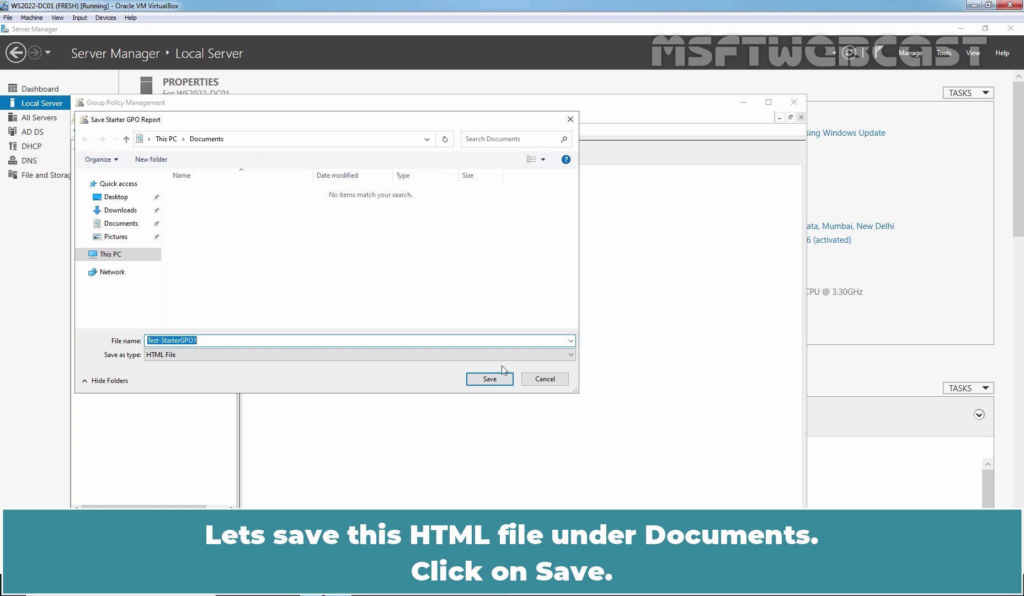
click(489, 379)
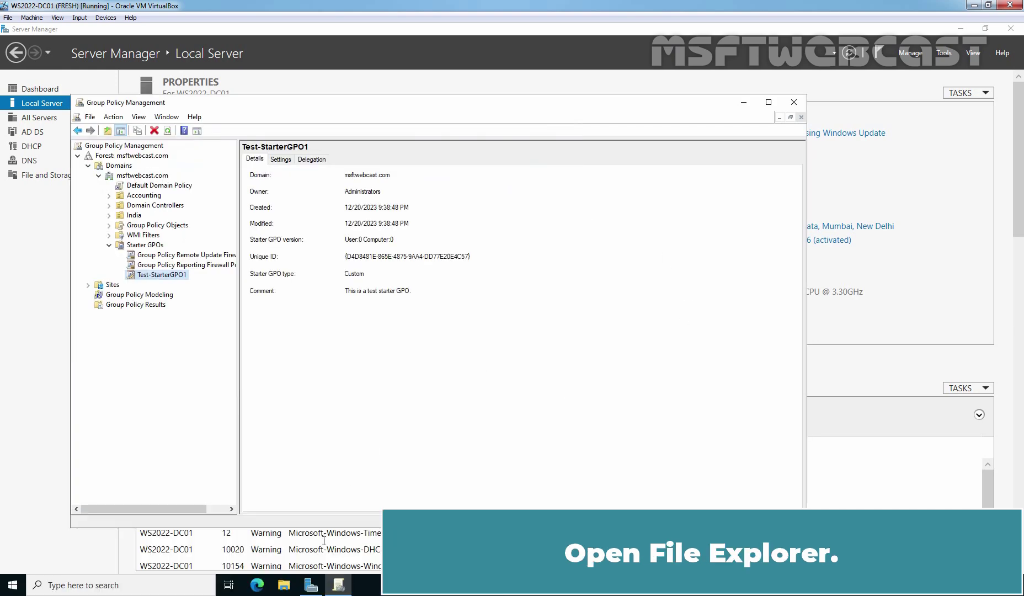
- Open the saved Test-StarterGPO1 report from the Documents folder in the browser
click(283, 585)
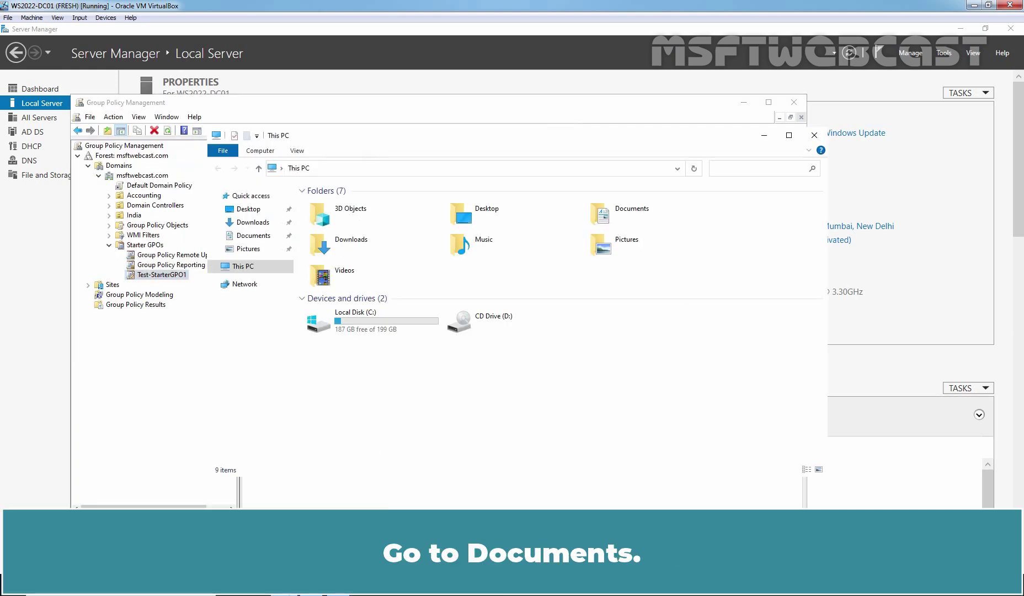
click(254, 240)
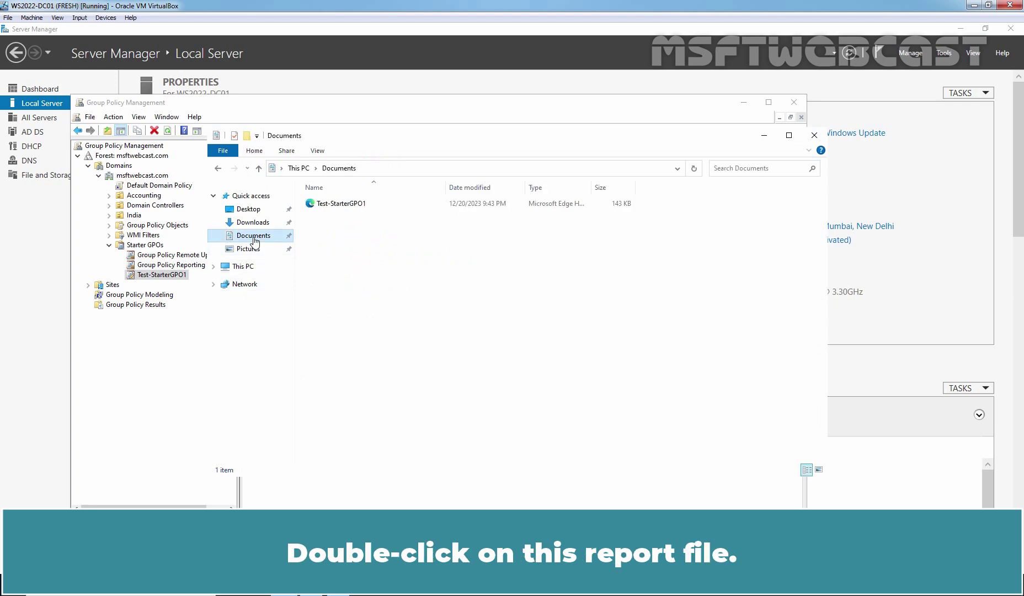
click(345, 206)
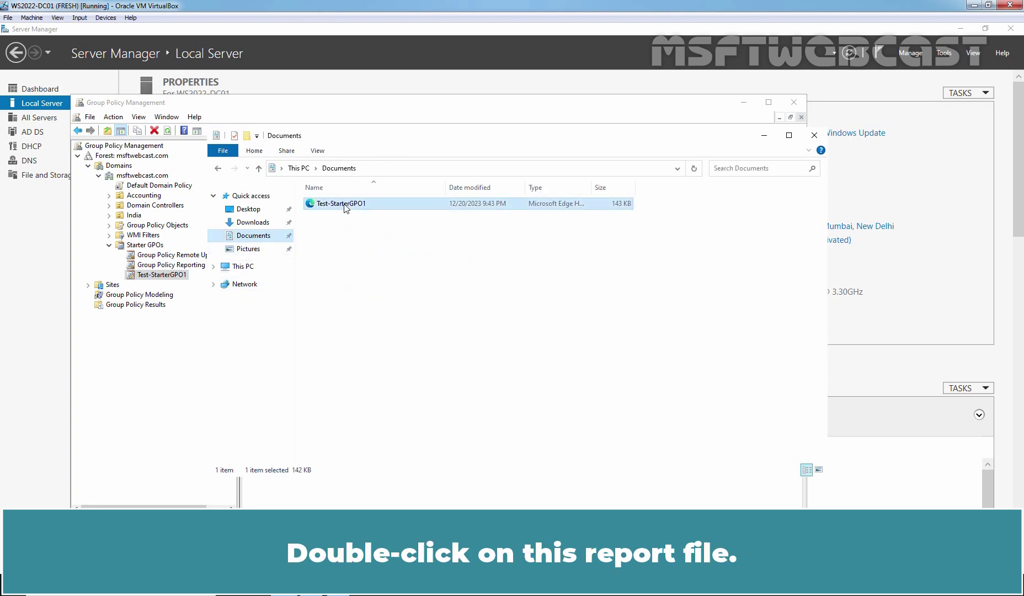
double_click(344, 204)
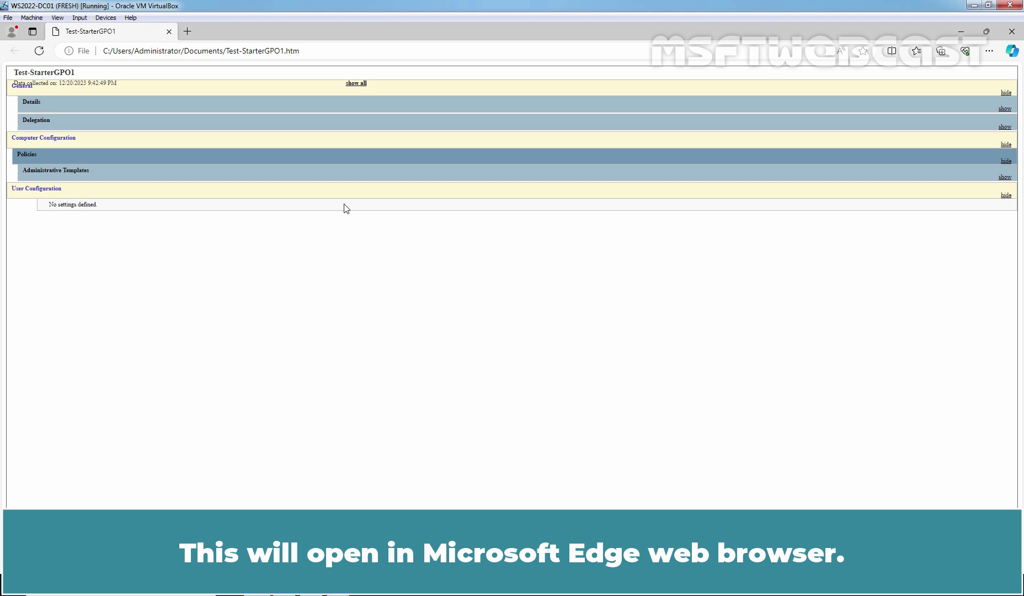
- Expand Administrative Templates and System/Removable Storage Access in the report to see the three deny policies
click(78, 173)
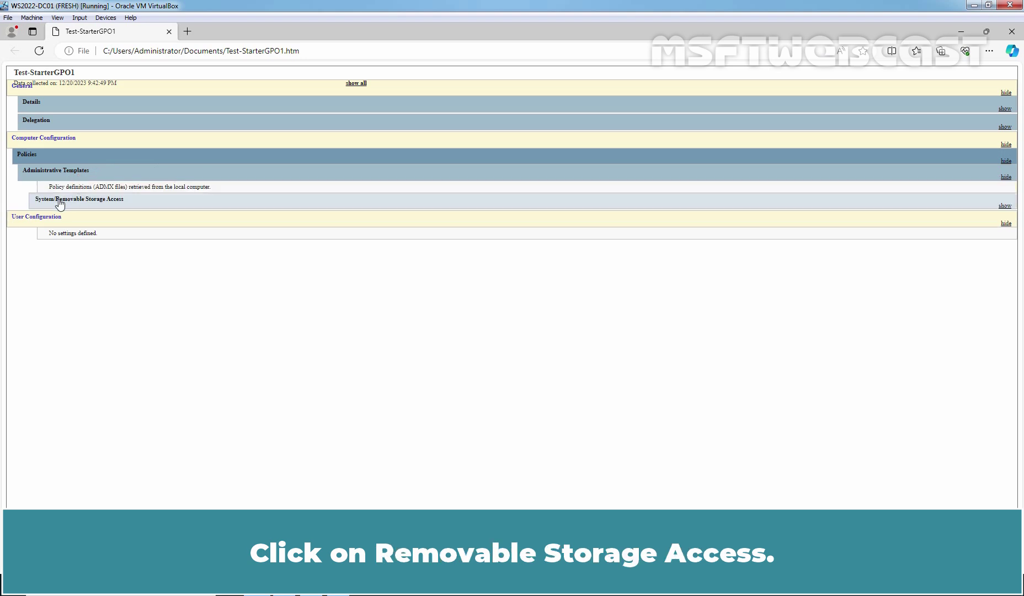
click(98, 204)
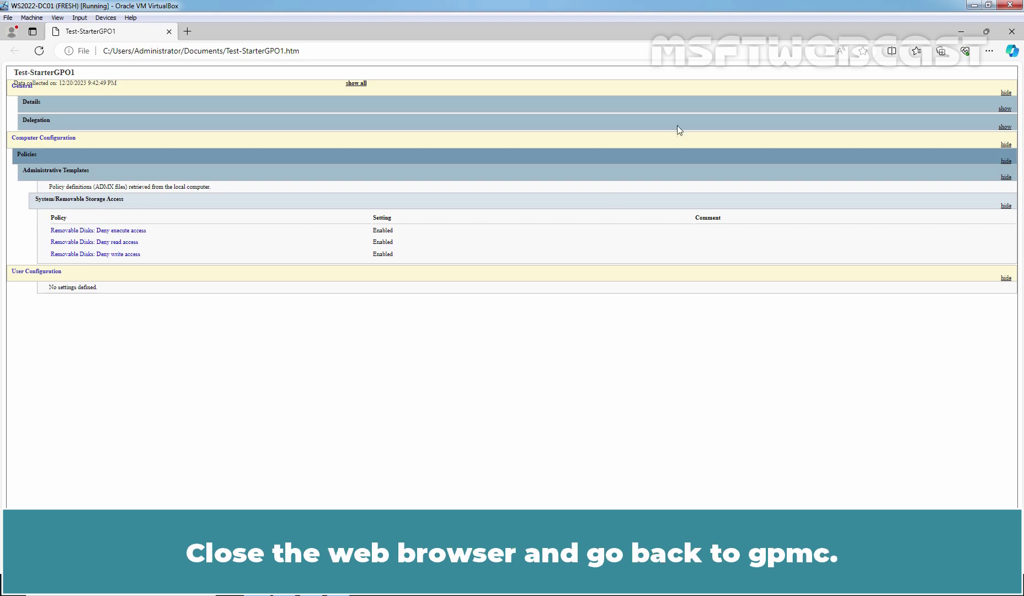
- Close Edge and File Explorer, then show the domain's Group Policy Objects list
click(1012, 33)
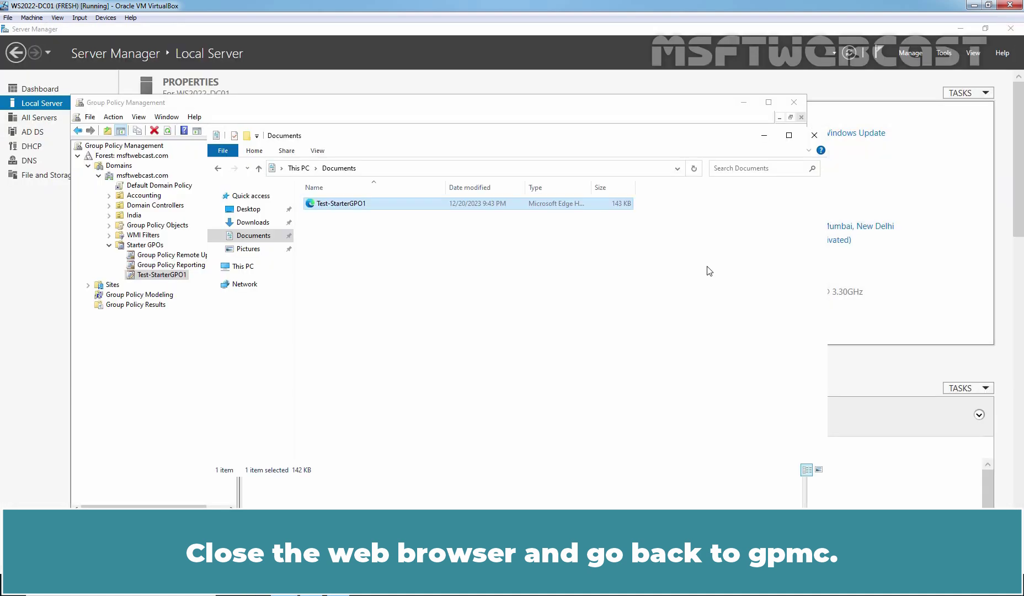
click(813, 137)
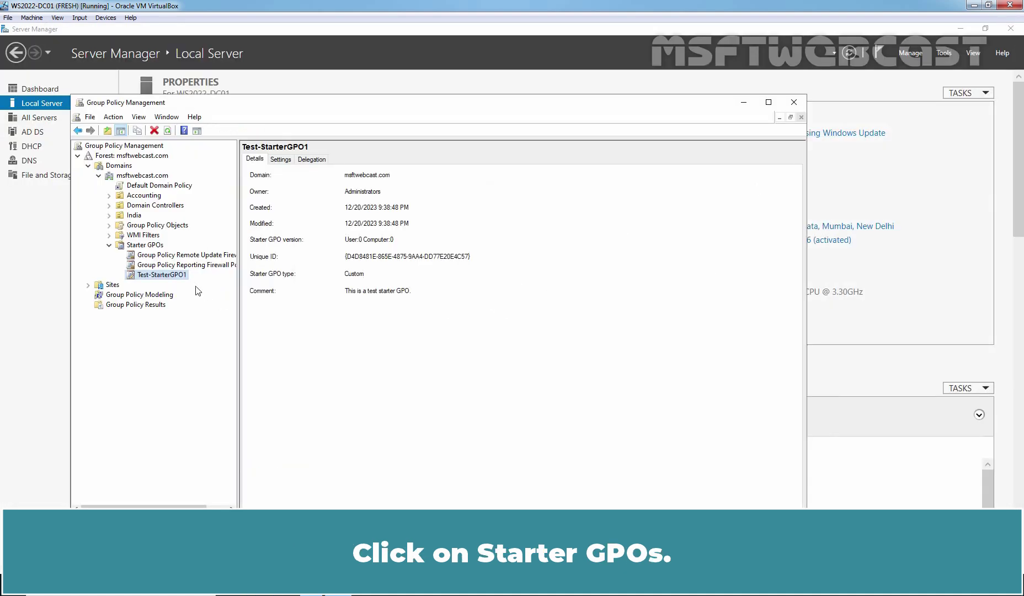
click(149, 246)
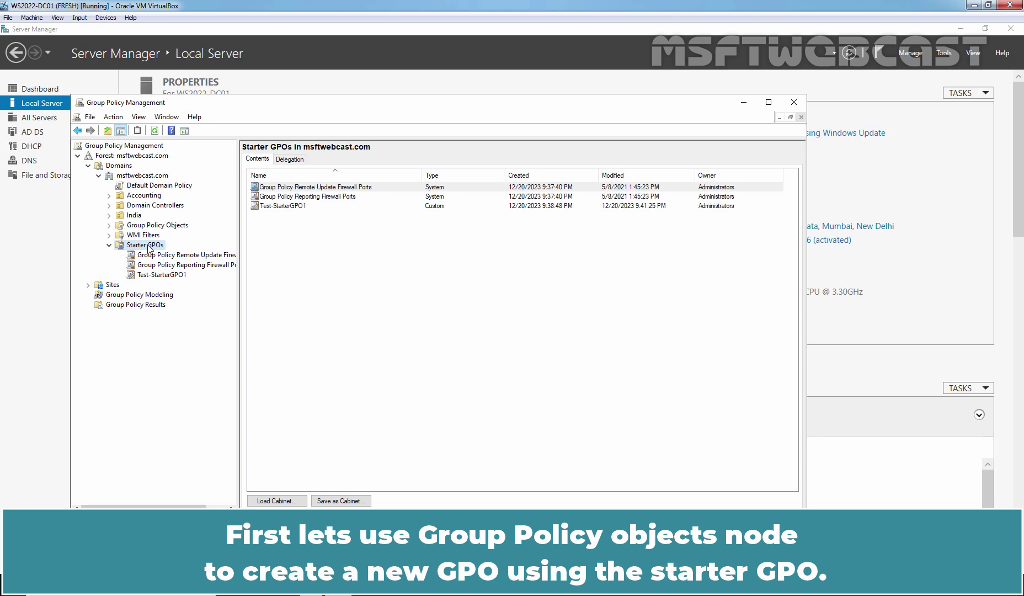
click(144, 226)
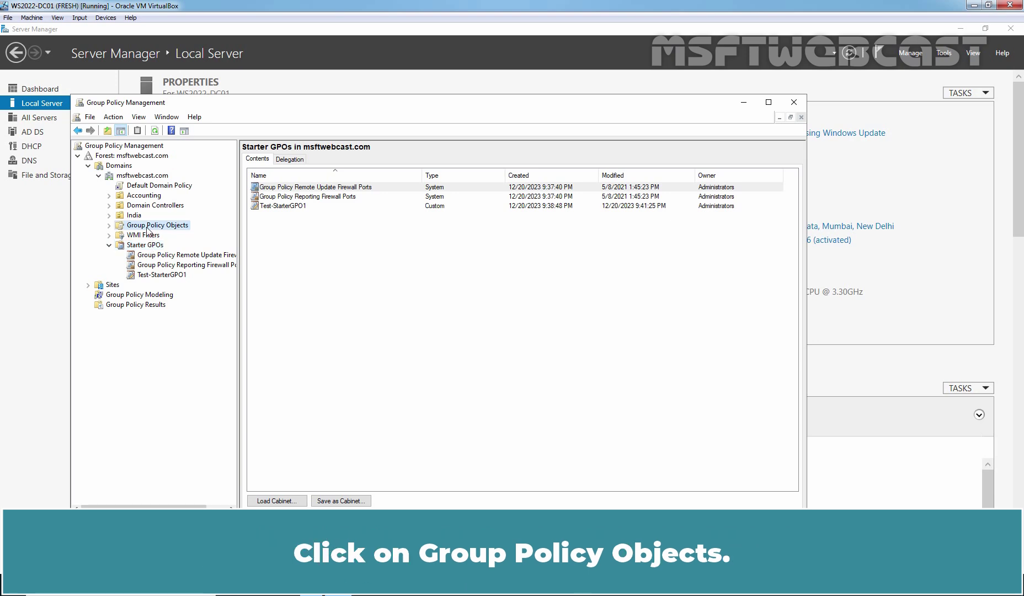
- Create GPO 'Test-GPO1' under Group Policy Objects with Test-StarterGPO1 as its source starter GPO
click(109, 226)
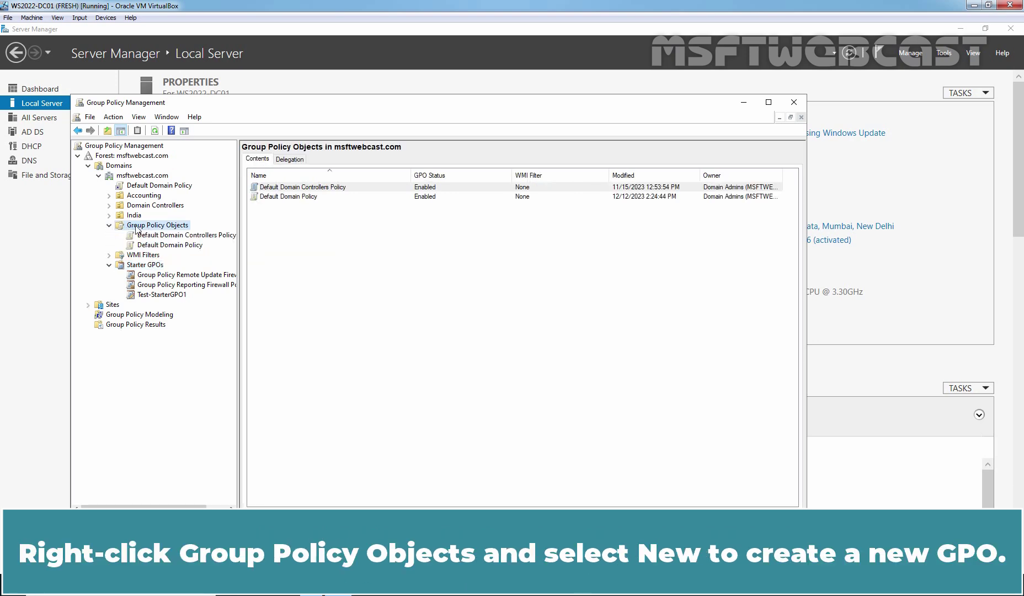
right_click(137, 230)
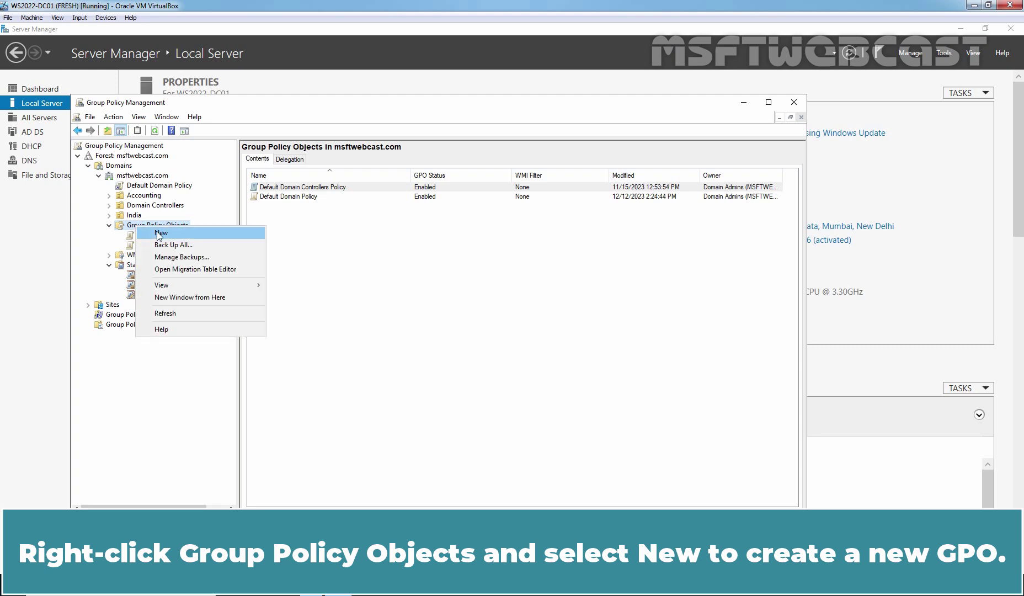
click(160, 233)
text(T)
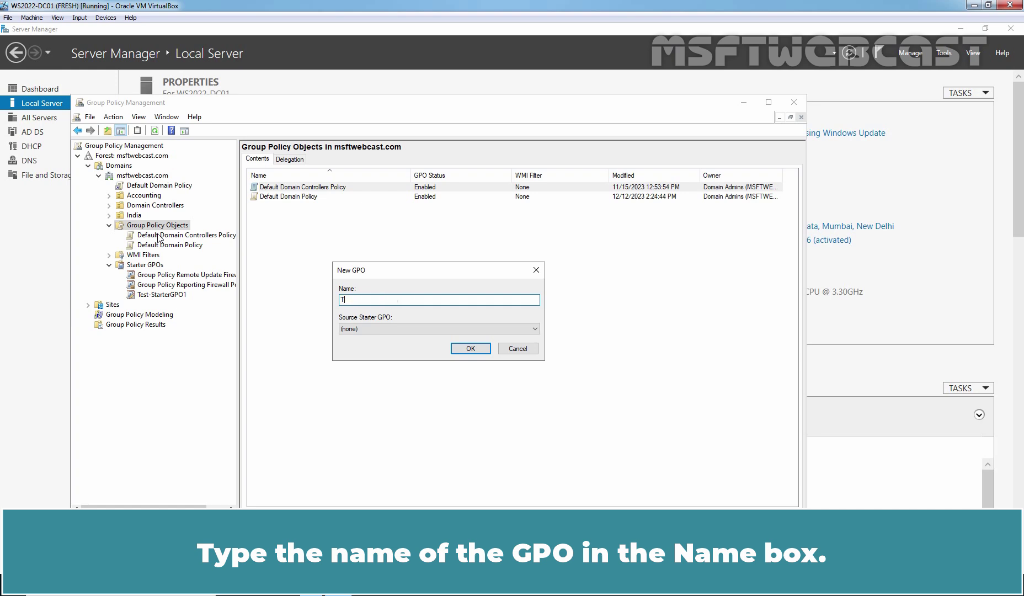
text(est-GPO1)
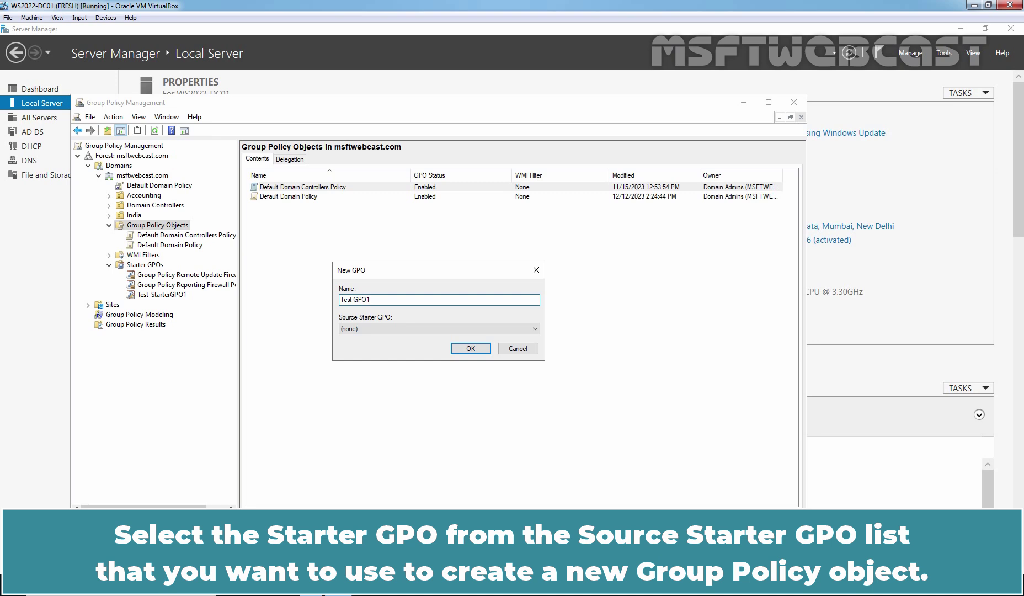
click(375, 329)
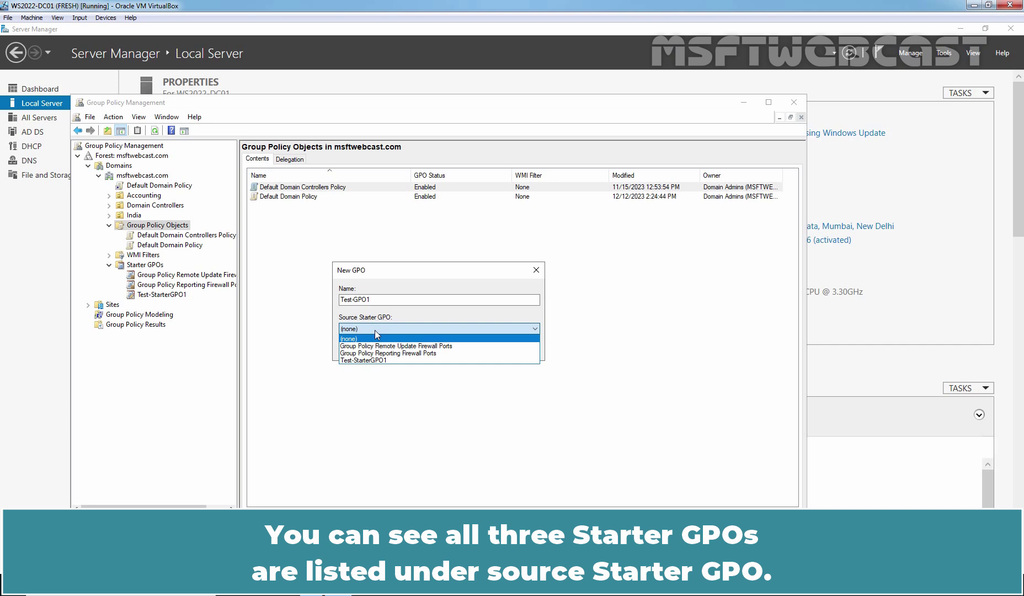
click(384, 361)
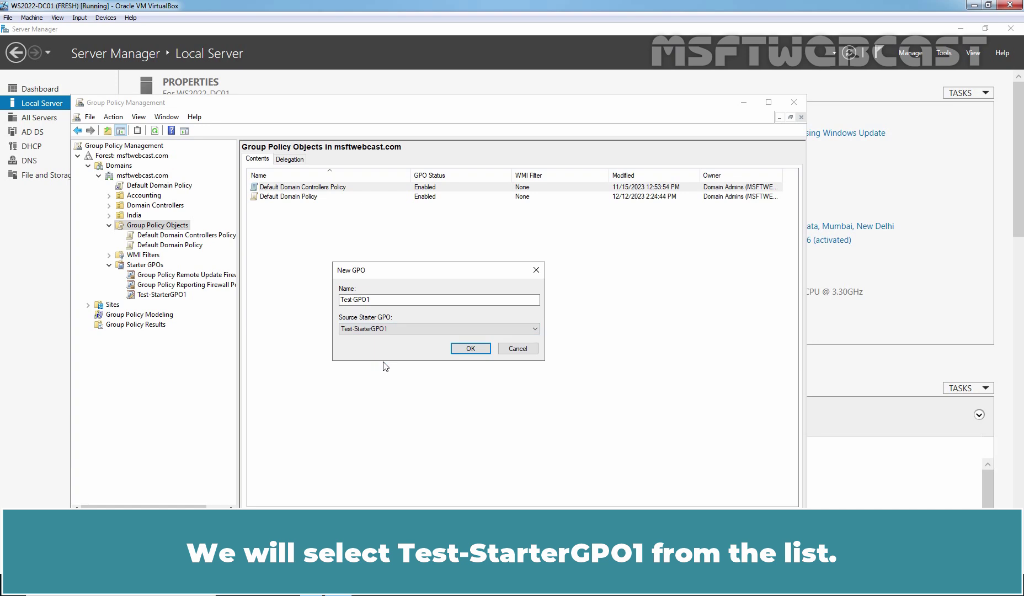
click(471, 348)
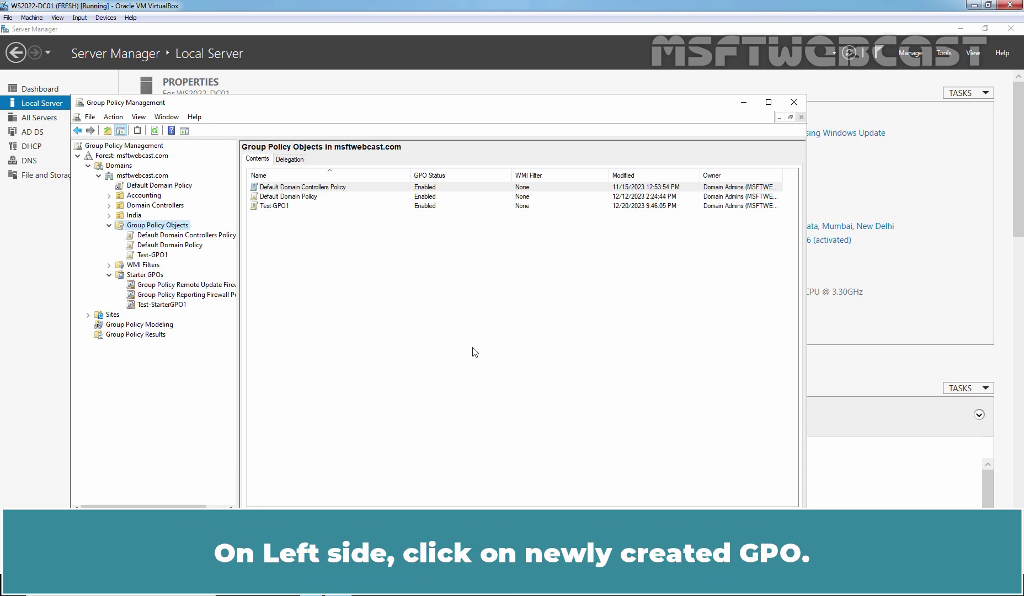
- Check Test-GPO1's Settings report for the three enabled Removable Disks deny policies under Removable Storage Access
click(161, 256)
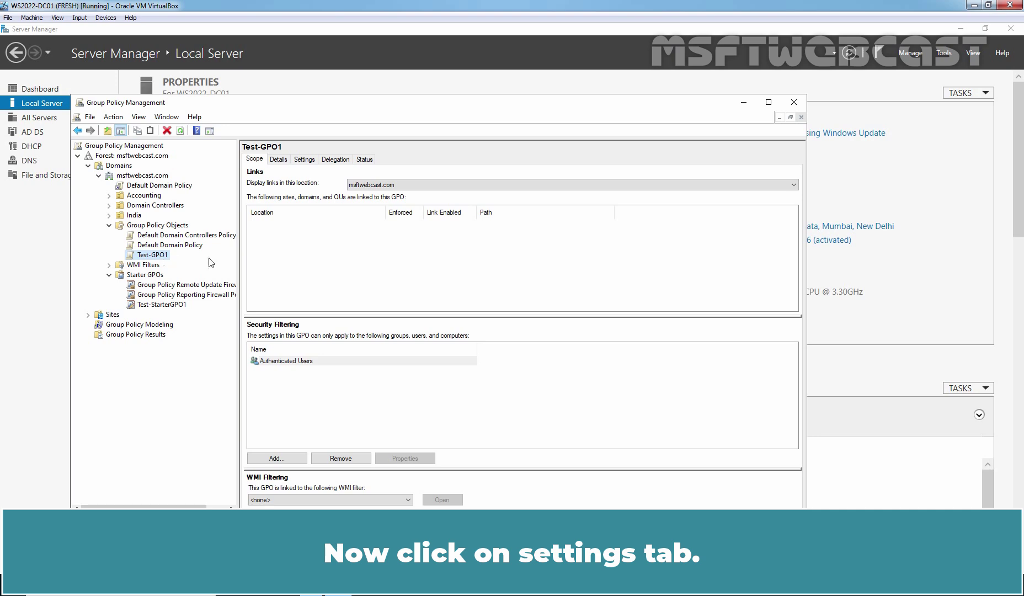
click(305, 160)
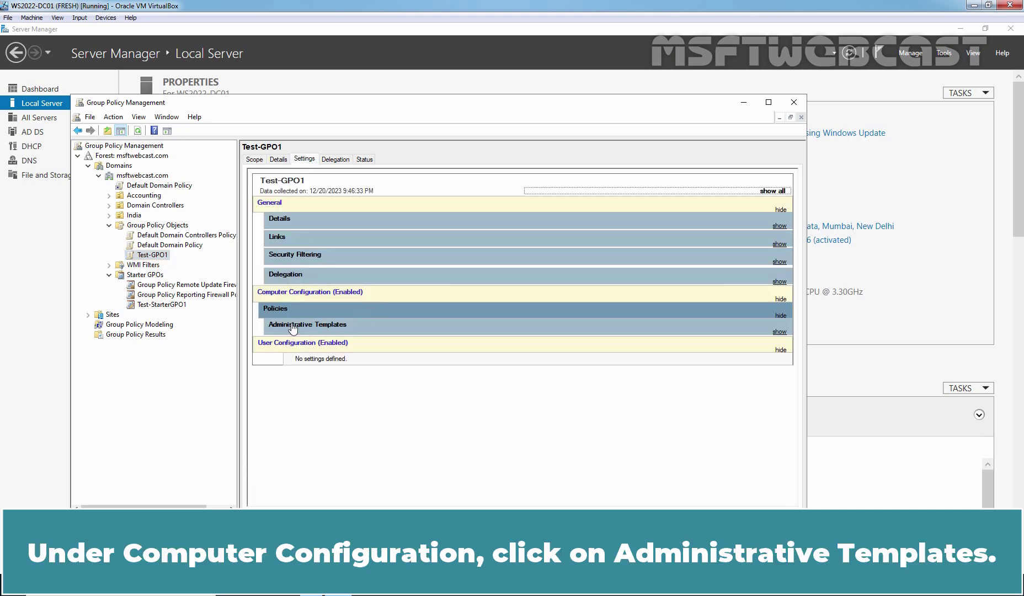
click(340, 329)
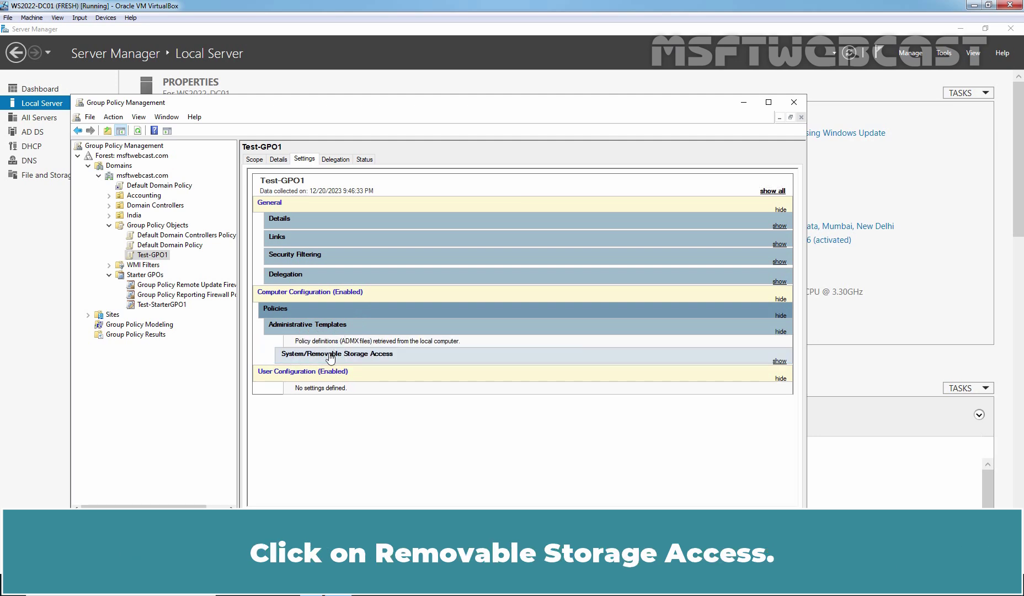
click(363, 359)
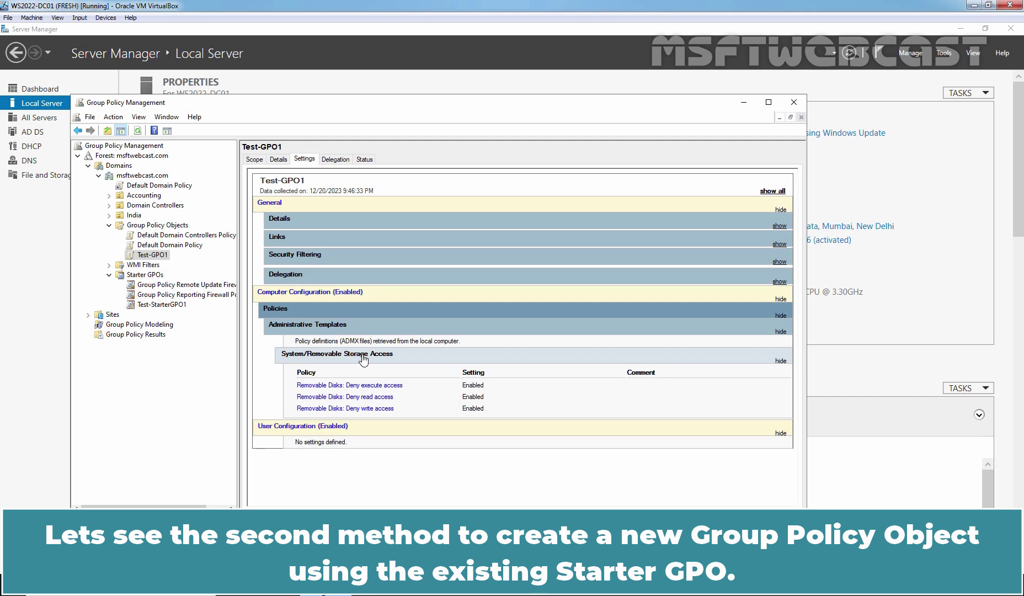
- Create a new GPO named 'Test-GPO2' from the Test-StarterGPO1 starter GPO
click(143, 275)
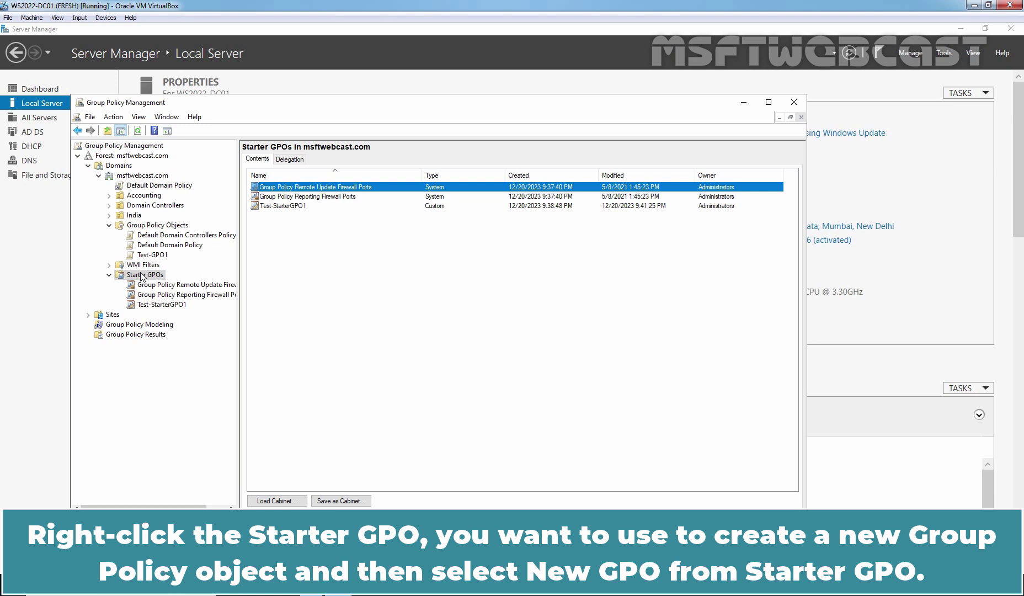
click(166, 305)
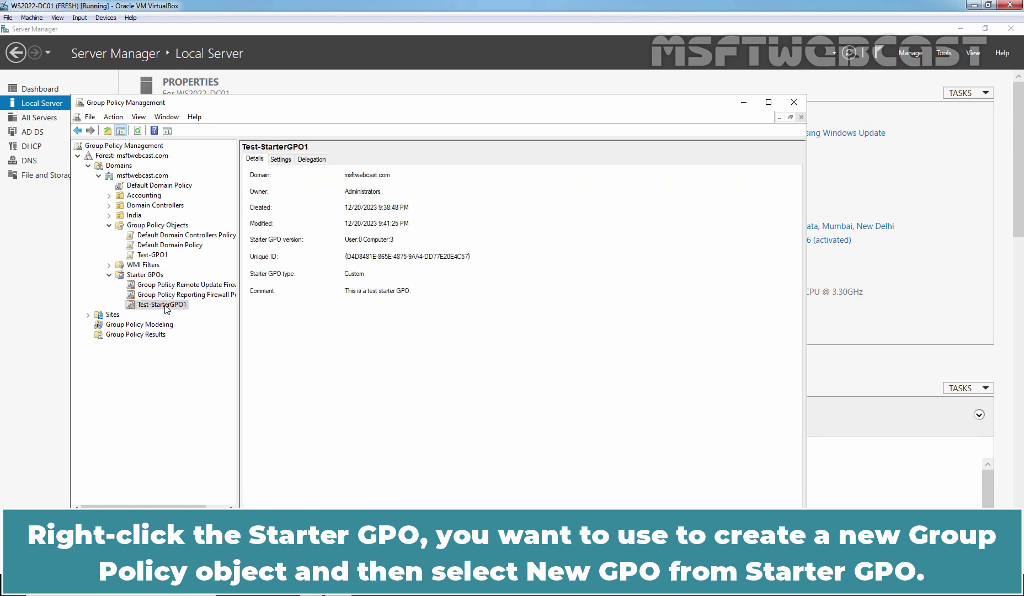
right_click(166, 307)
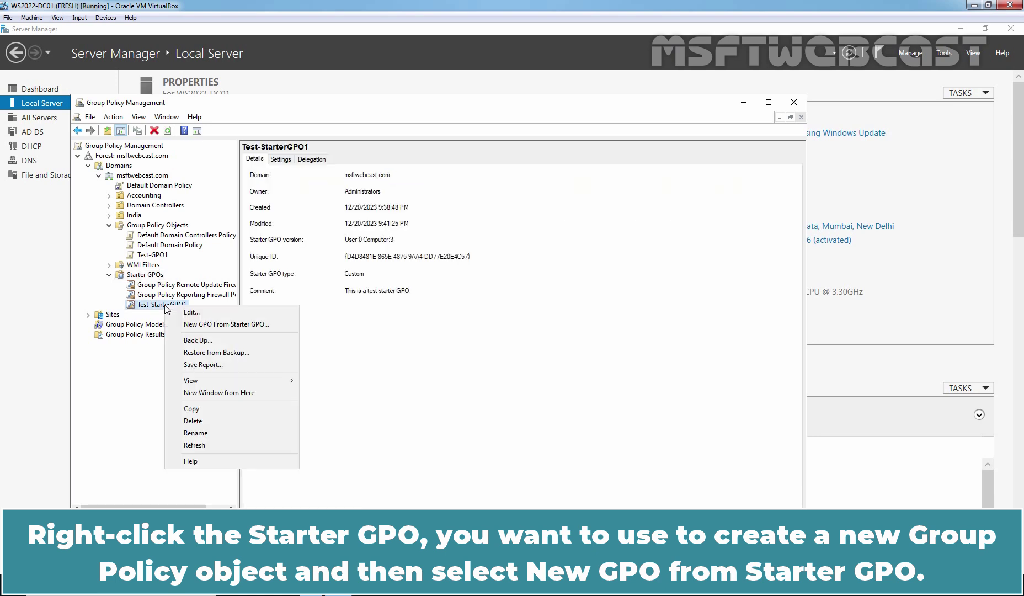
click(242, 325)
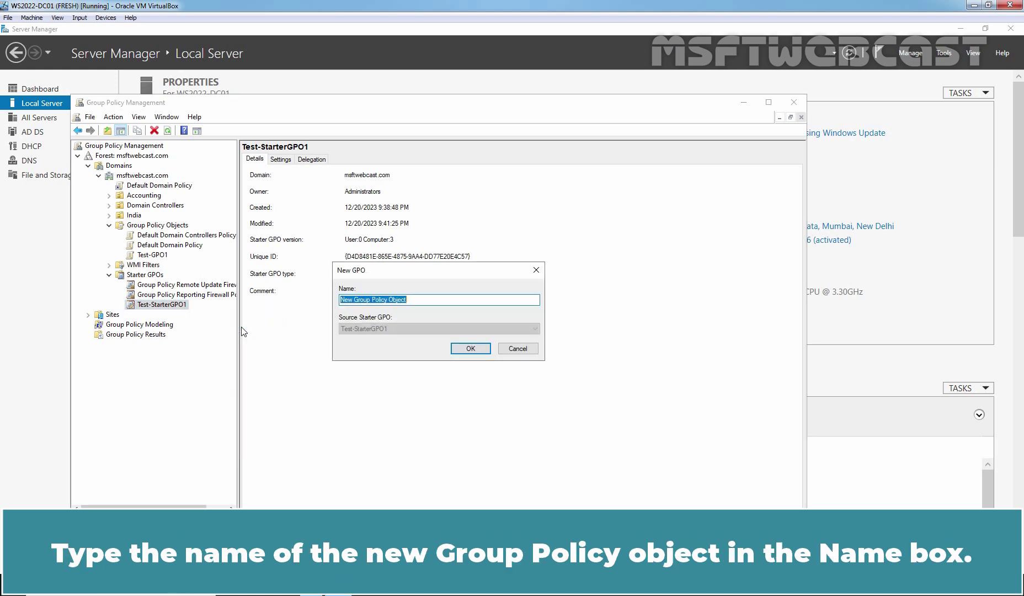
text(Test)
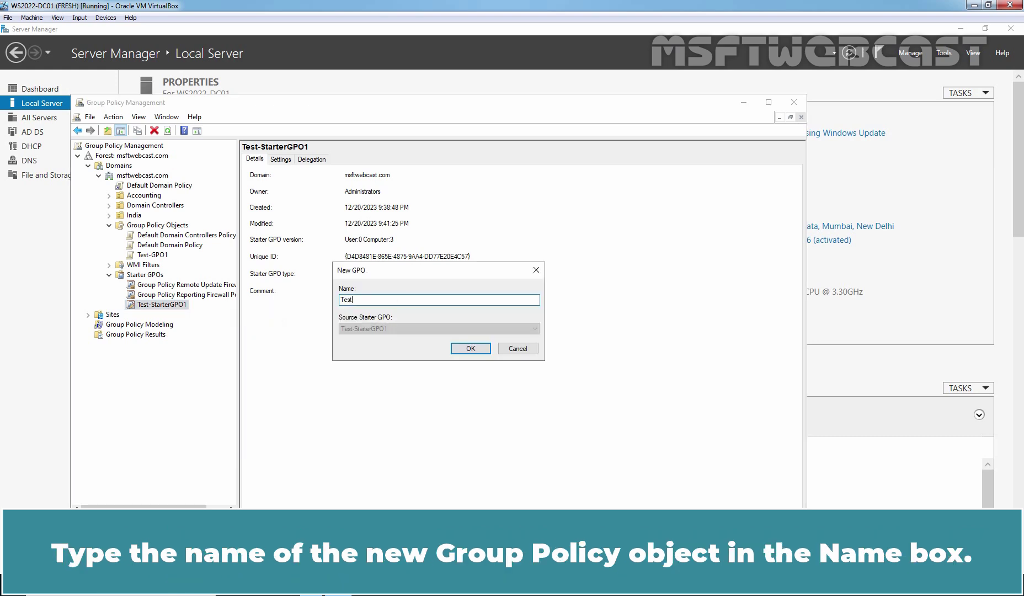
text(-GPO2)
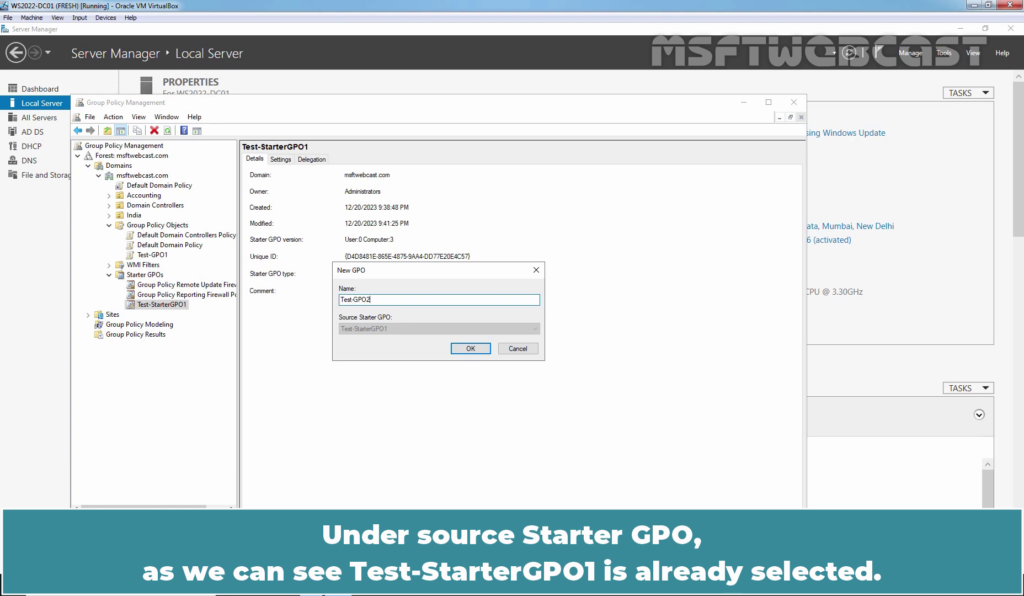
click(469, 348)
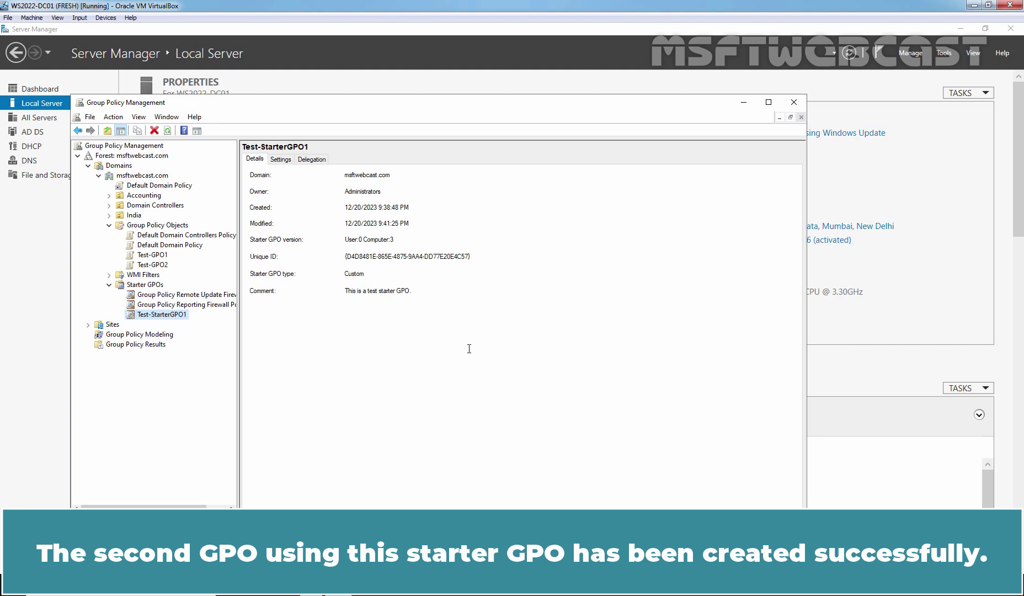